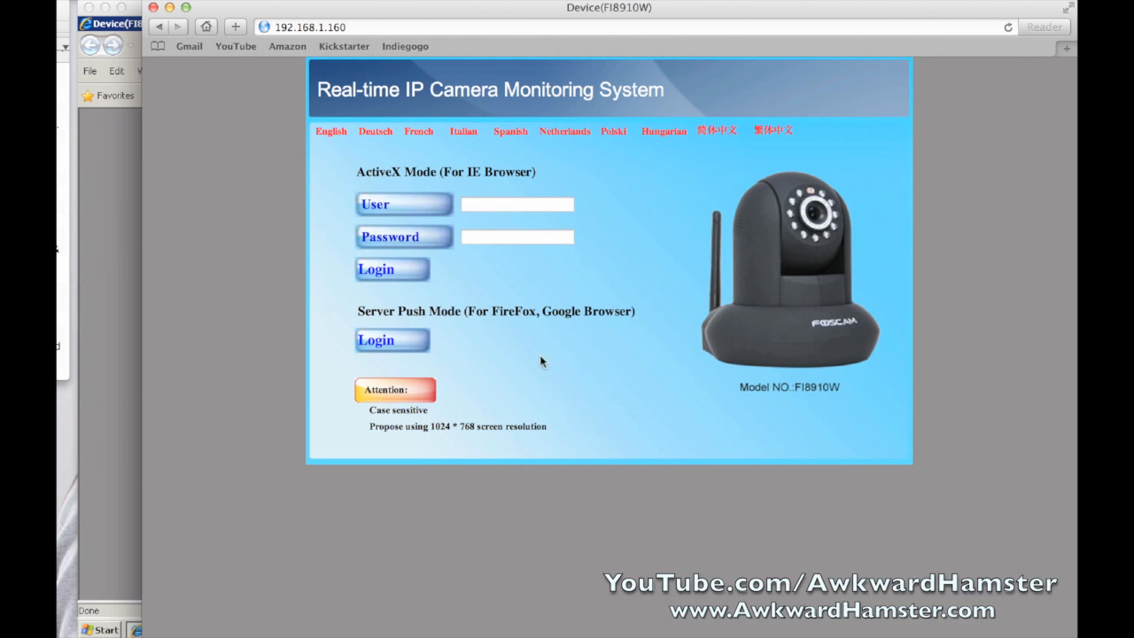
Log in as admin in Server Push Mode and open Device Management's Mail Service Settings
left_click(382, 345)
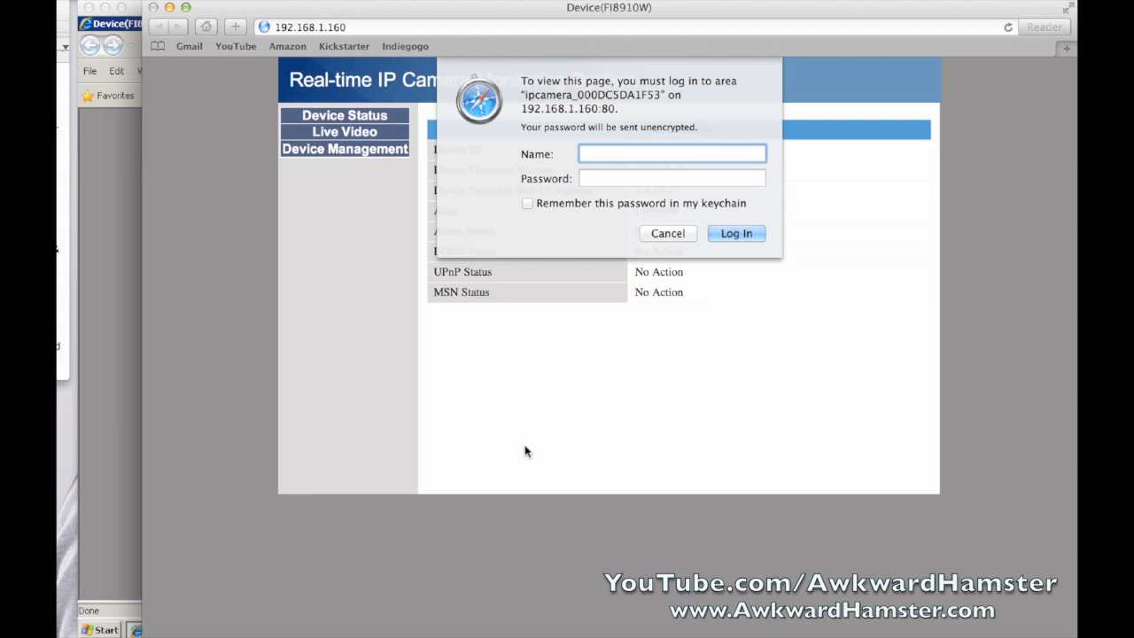
type("admin")
key("Tab")
type("12345678901")
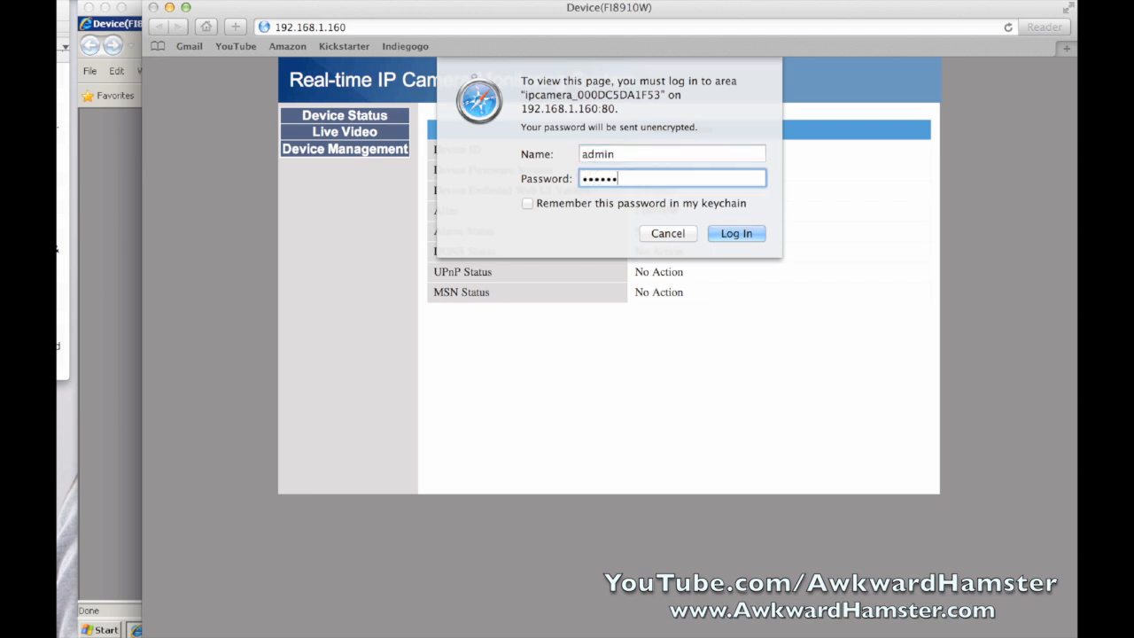
key("Return")
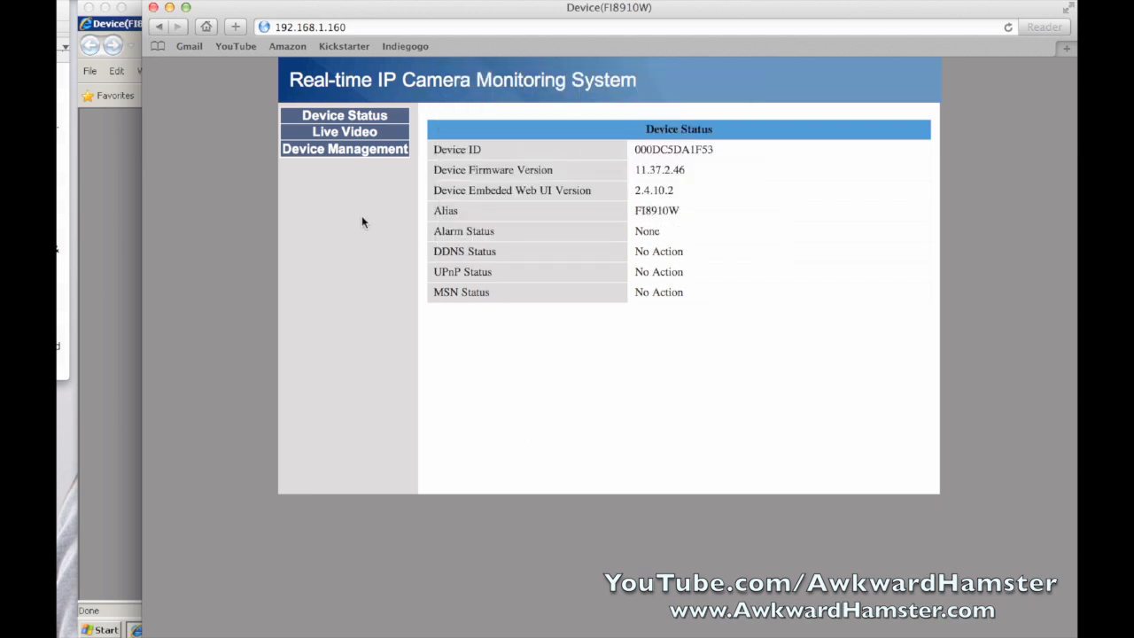
left_click(373, 157)
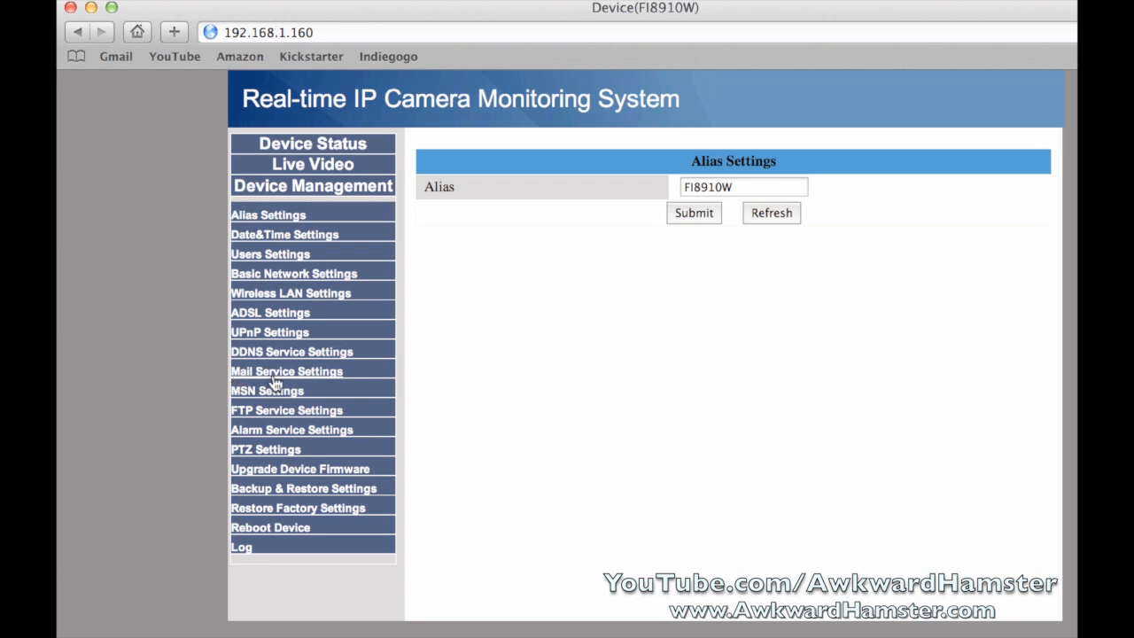
left_click(335, 371)
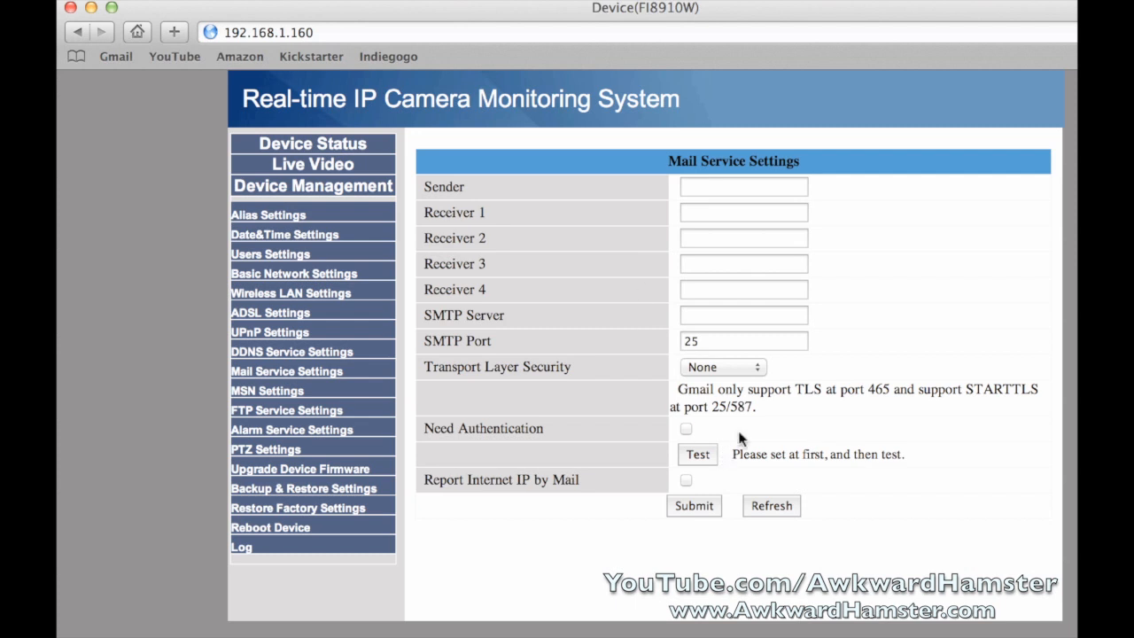
Enter the Gmail address as both Sender and Receiver 1
left_click(760, 189)
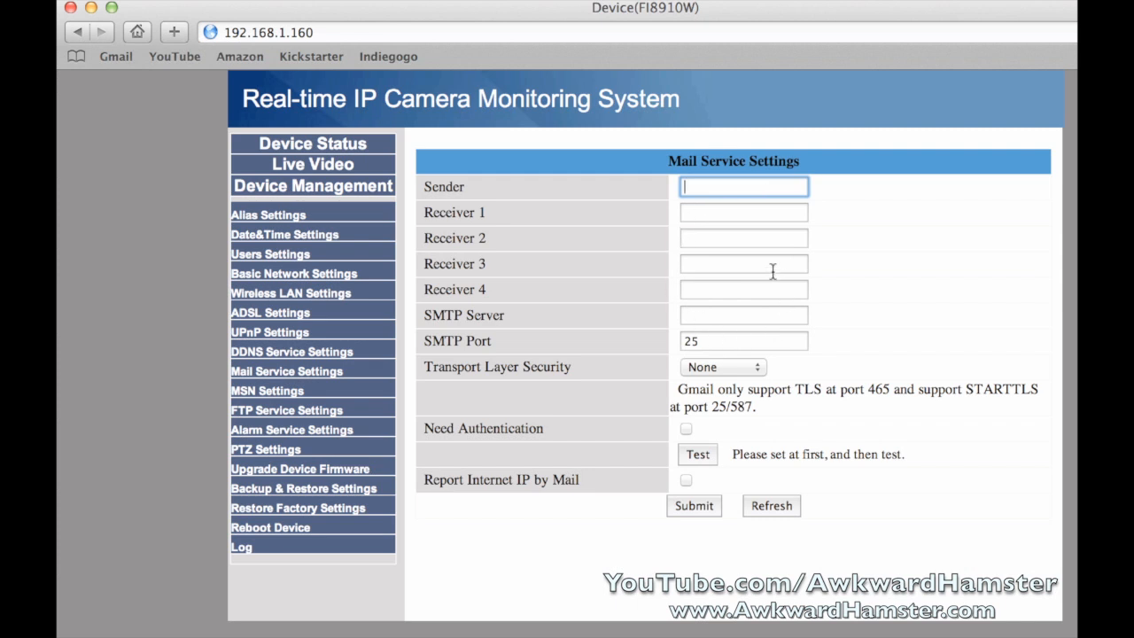
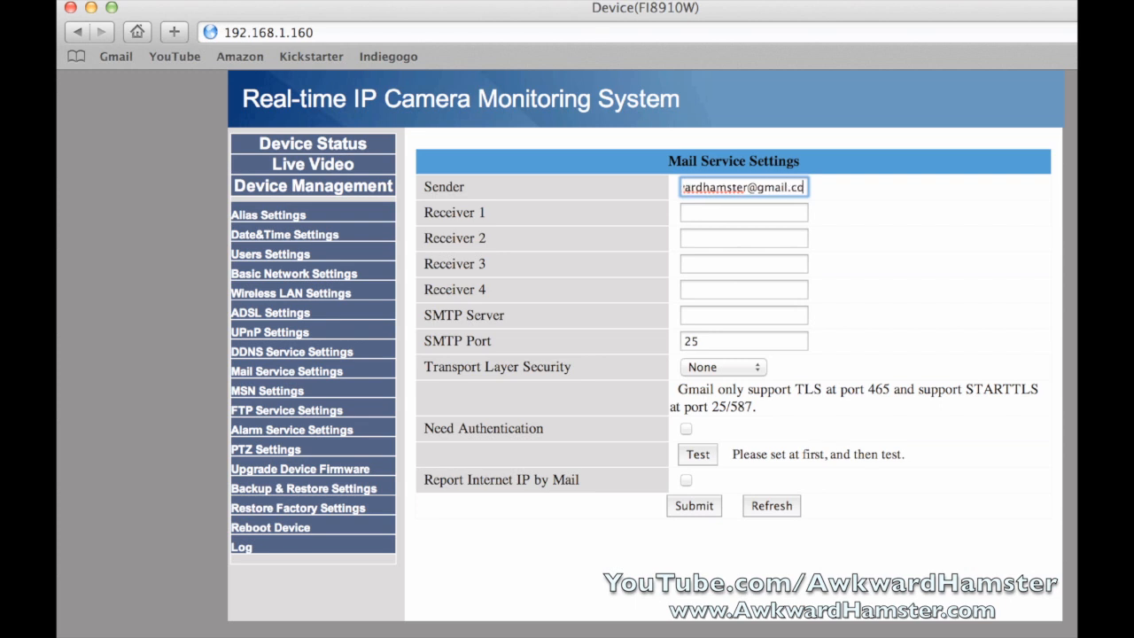
key("Tab")
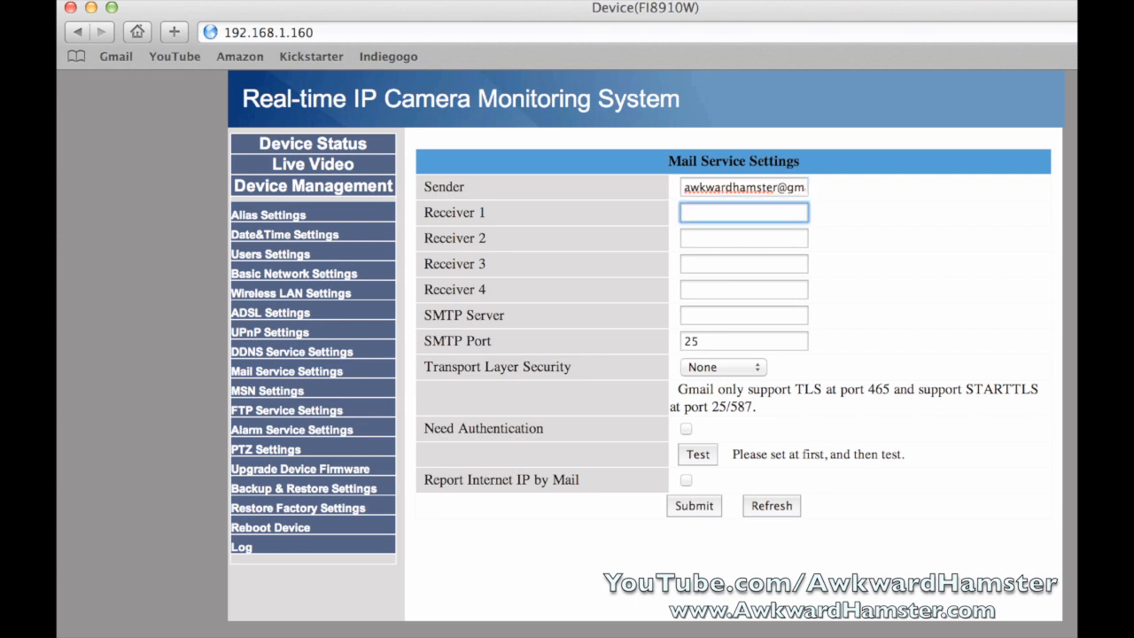
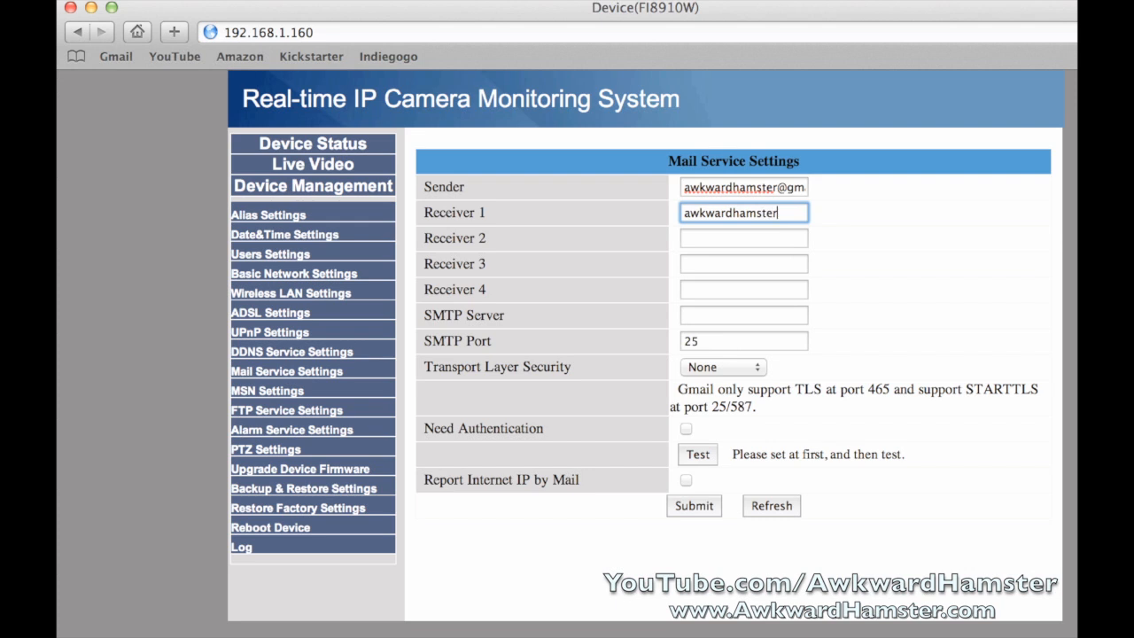
key("Tab")
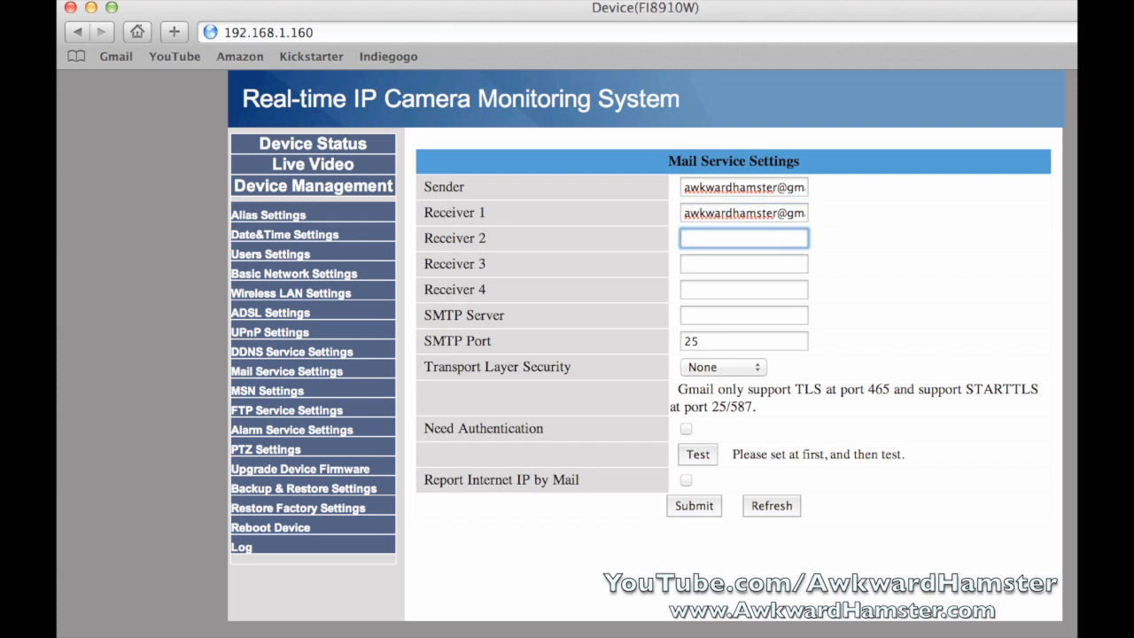
Set SMTP server smtp.gmail.com, port 587 and STARTTLS transport security
left_click(748, 318)
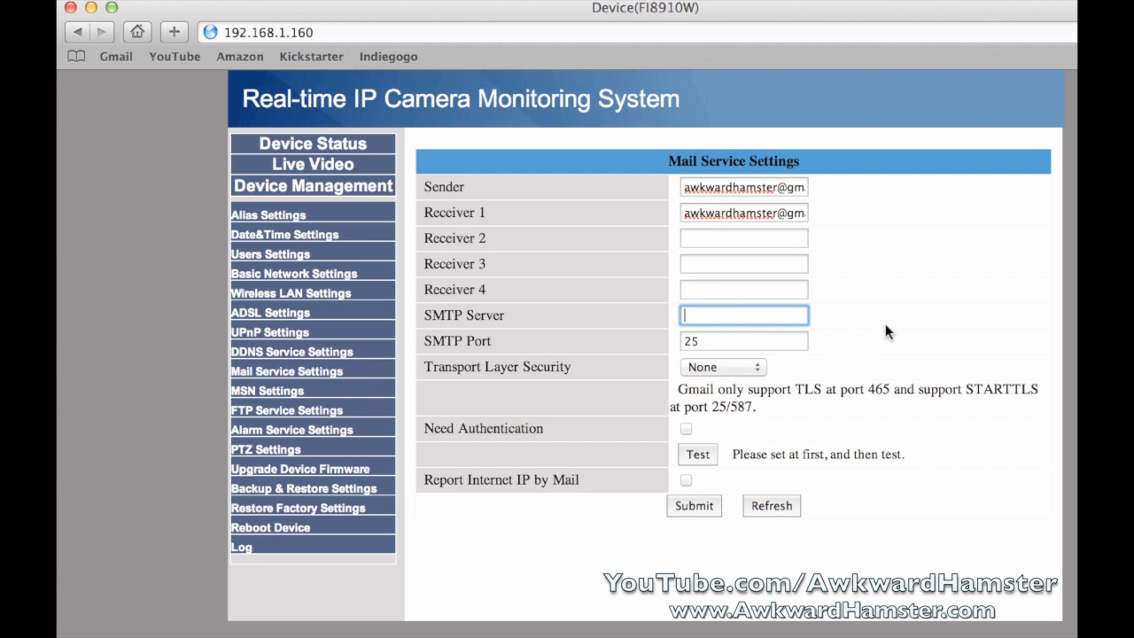
type("smtp.gmail.com")
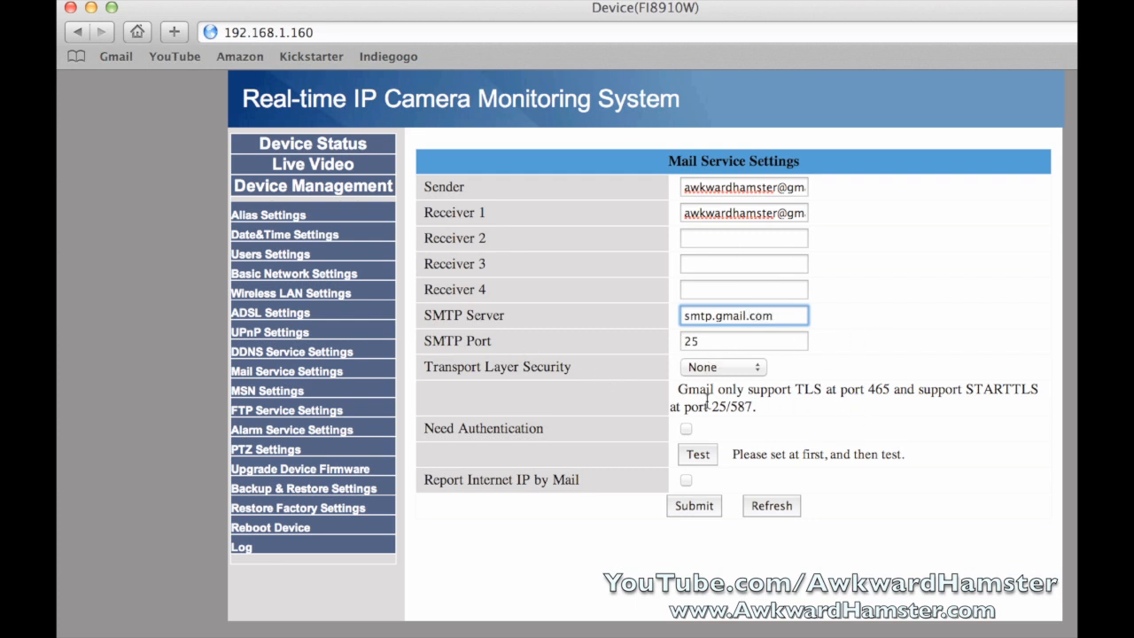
double_click(722, 341)
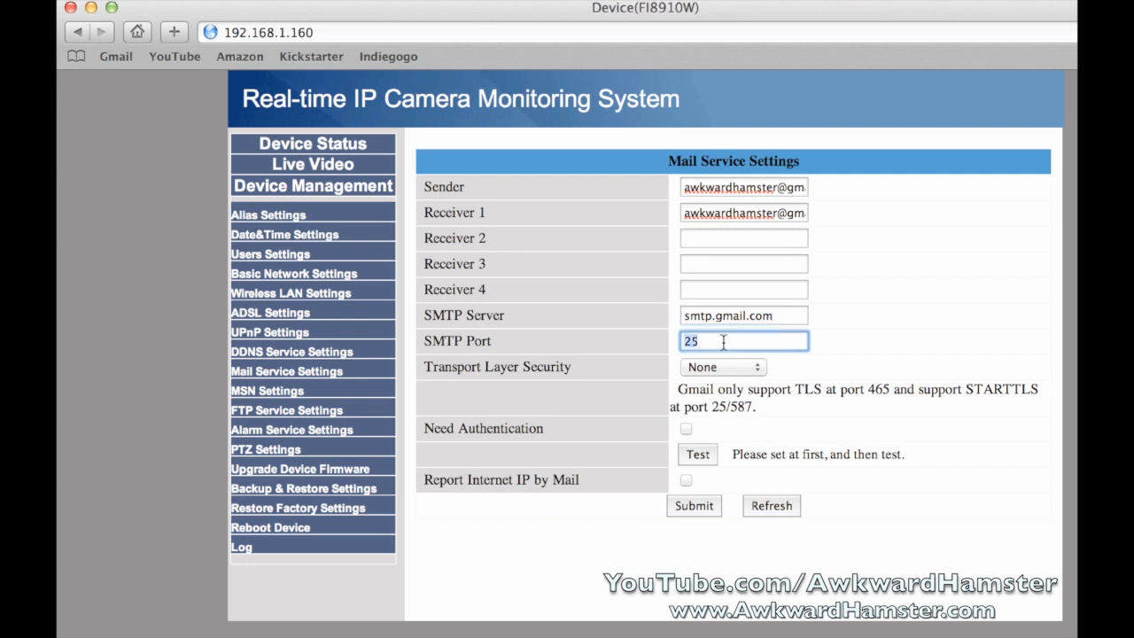
type("587")
left_click(737, 367)
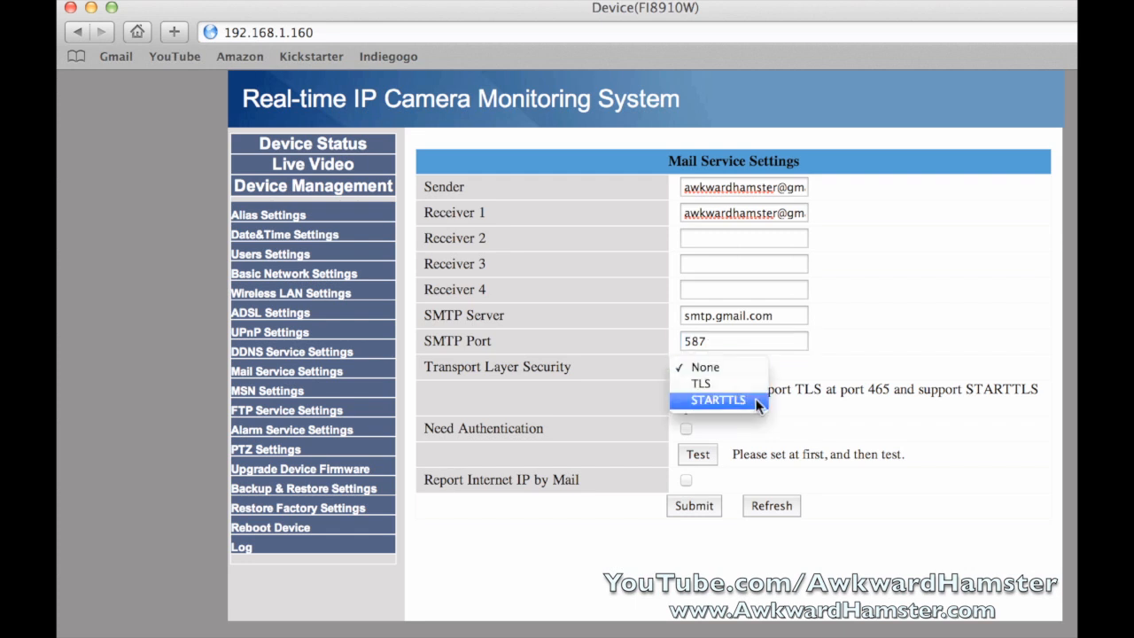
left_click(757, 403)
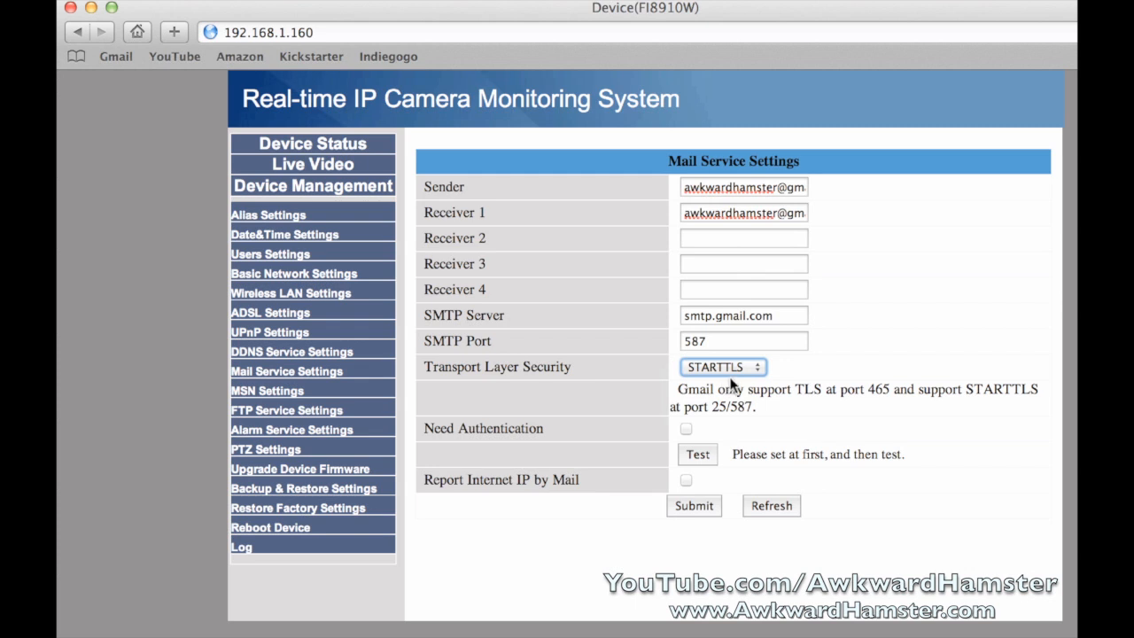
Enable Need Authentication and enter the Gmail address as SMTP User, then the account password
left_click(686, 429)
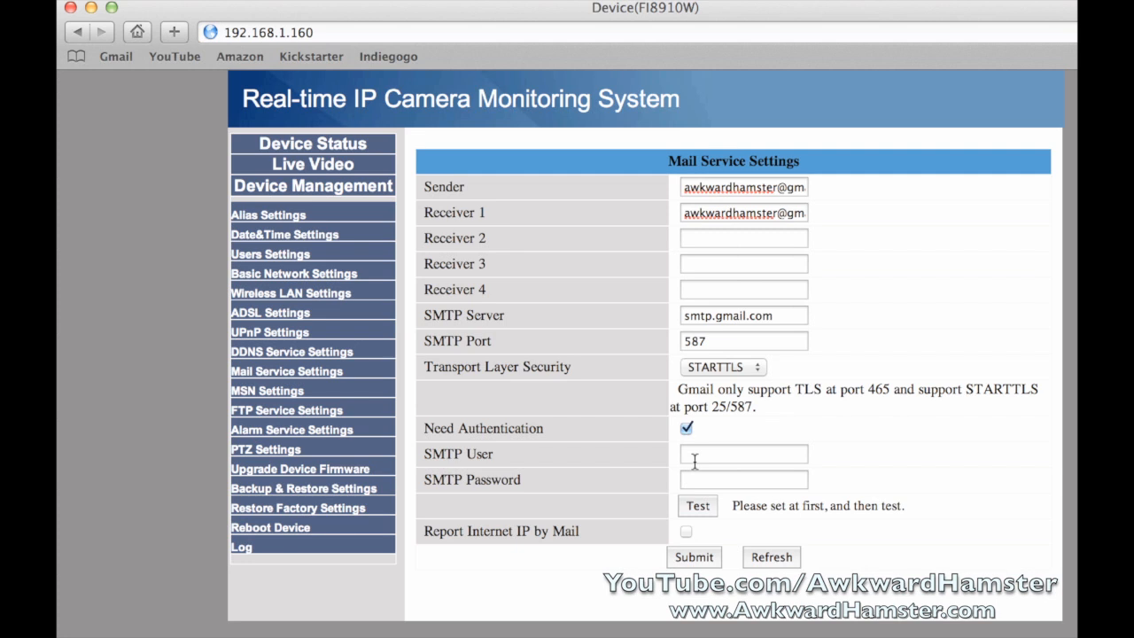
left_click(695, 455)
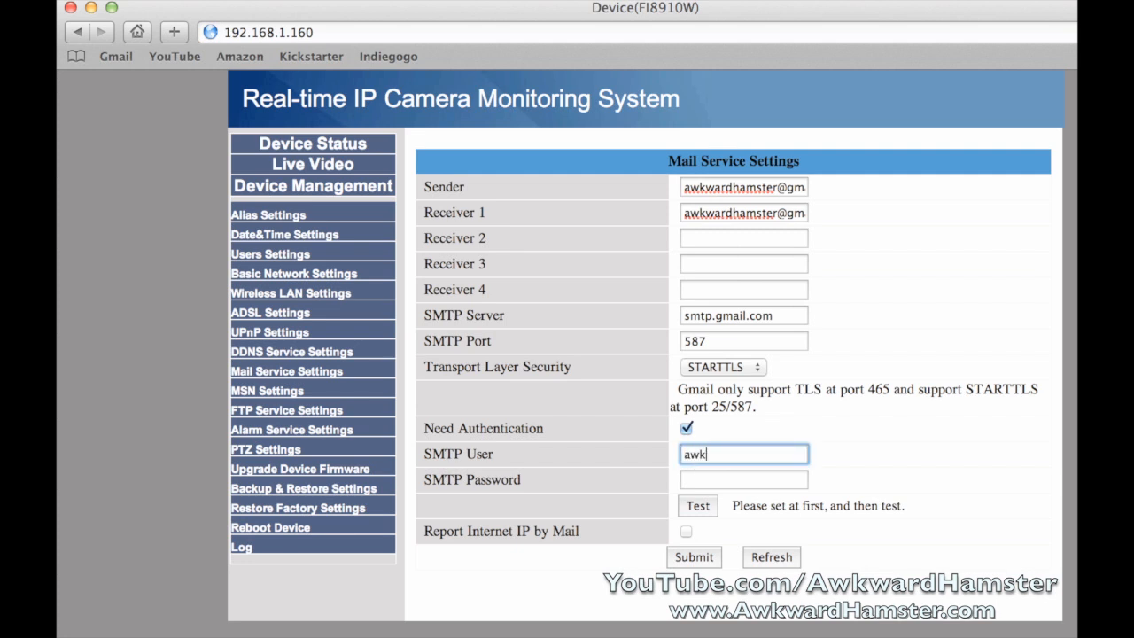
key("Tab")
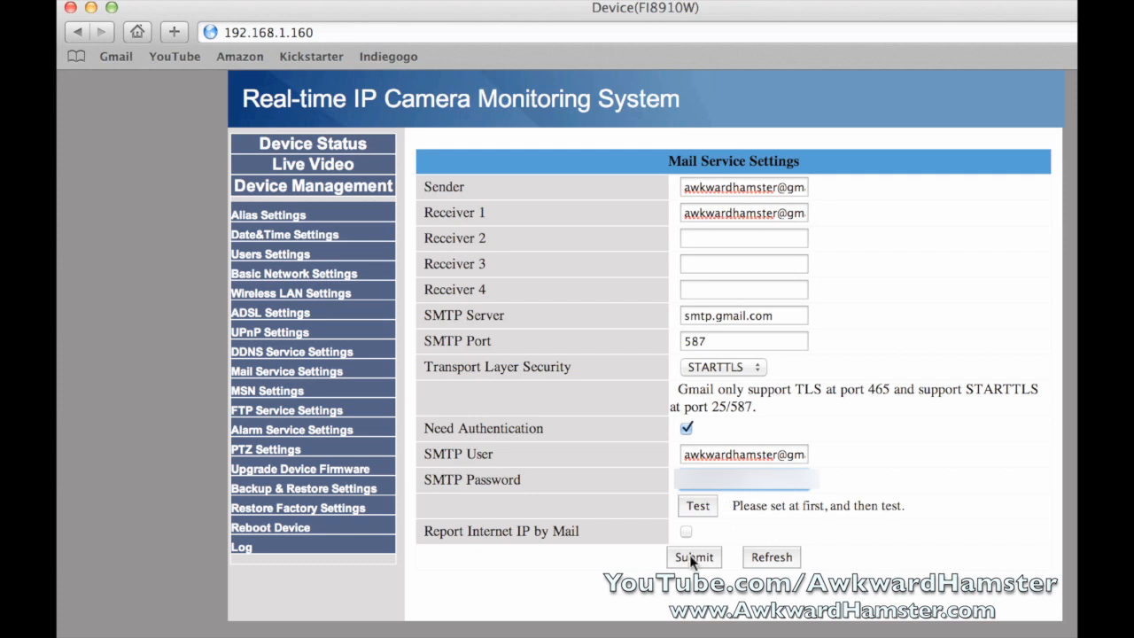
Test the mail settings, submit them after the failure, and retest until it reports Succeed
left_click(698, 506)
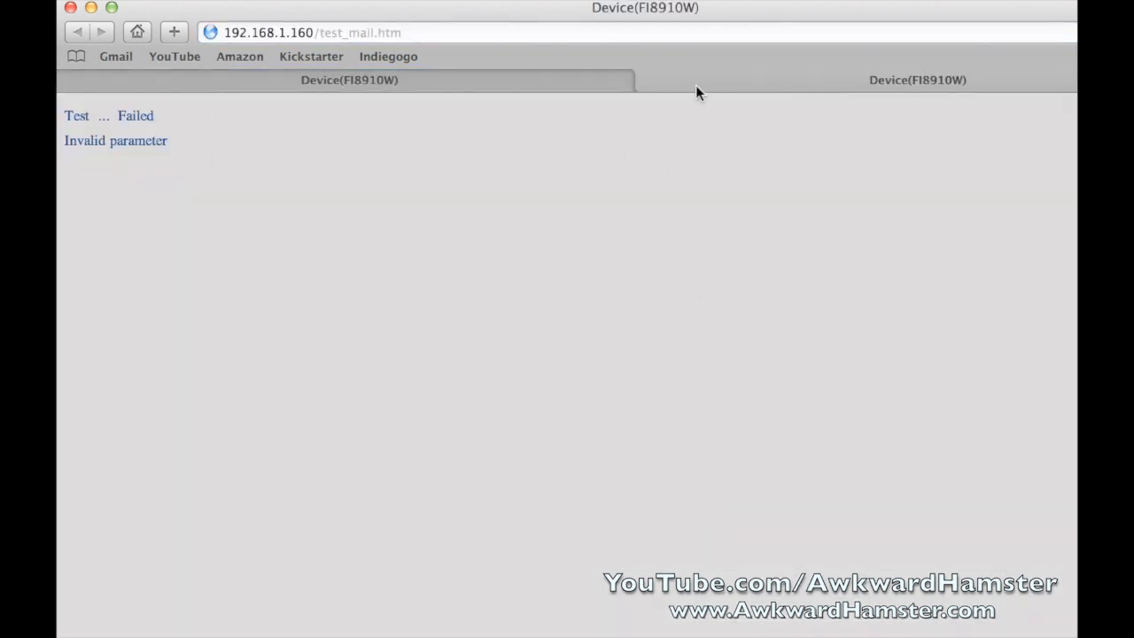
key("super+w")
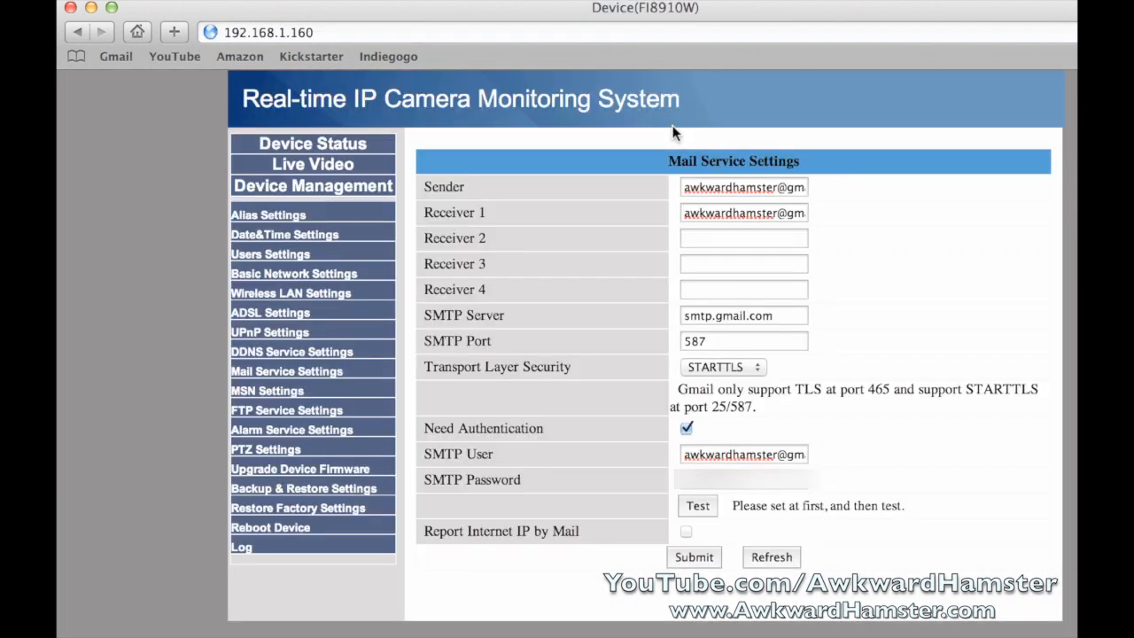
left_click(685, 558)
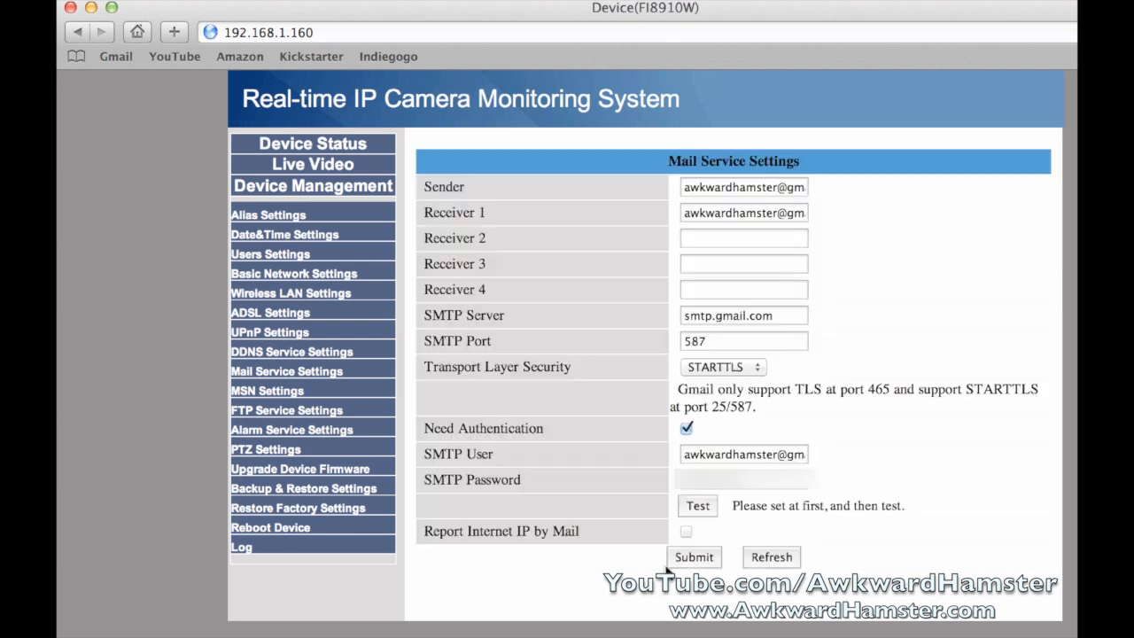
left_click(700, 506)
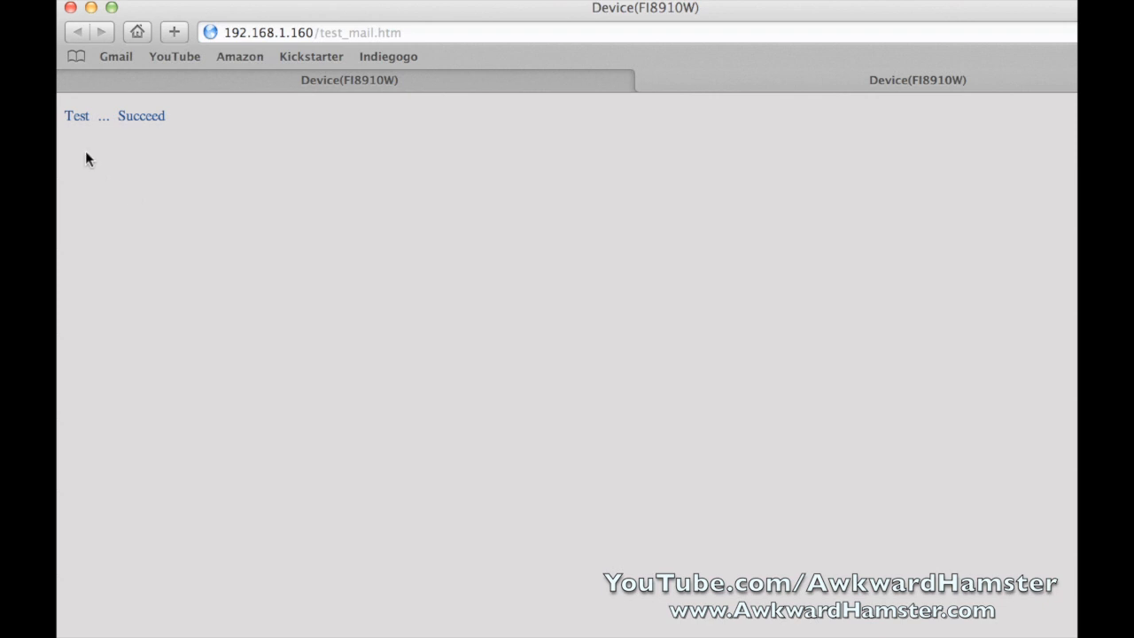
key("super+w")
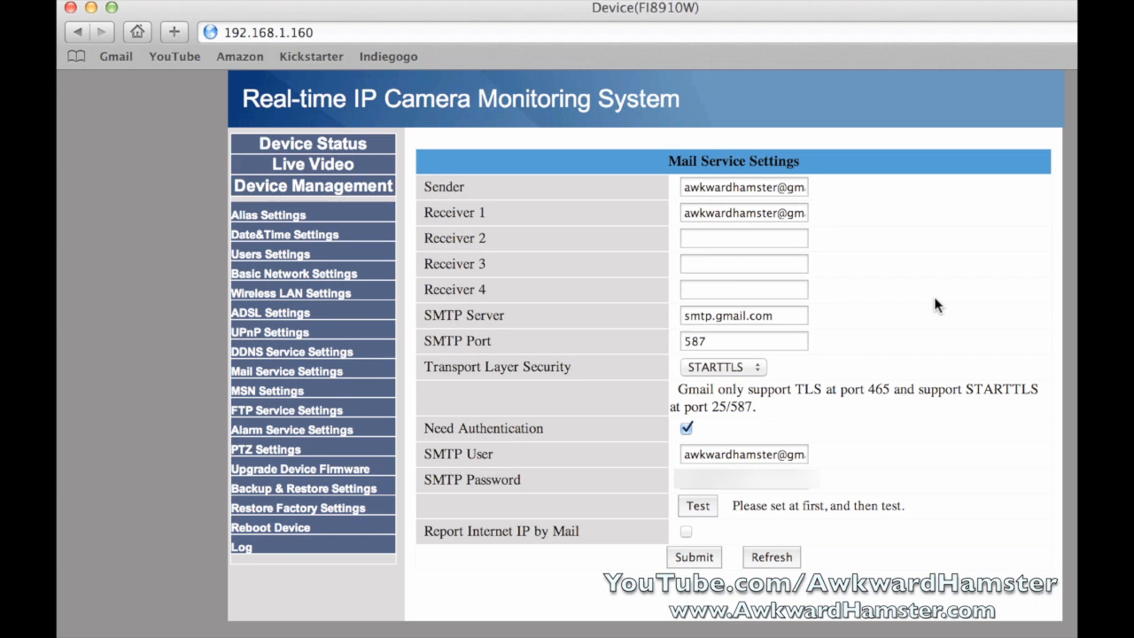
Open mail.google.com, view the camera's test message, then return to the Device(FI8910W) tab
key("super+t")
type("mail.google.com")
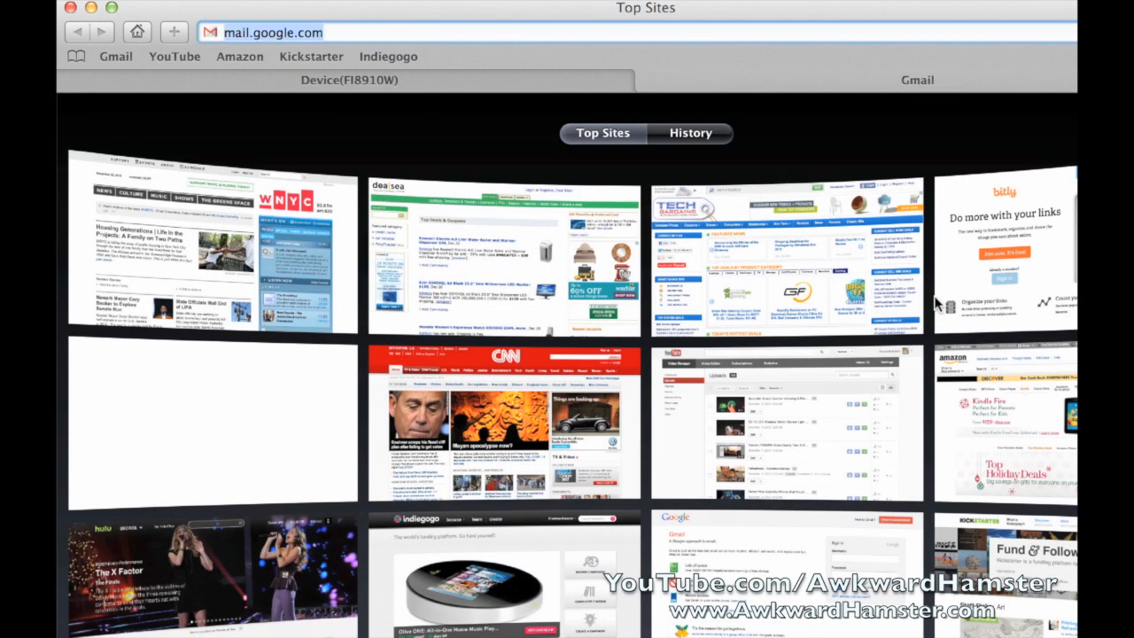
key("Return")
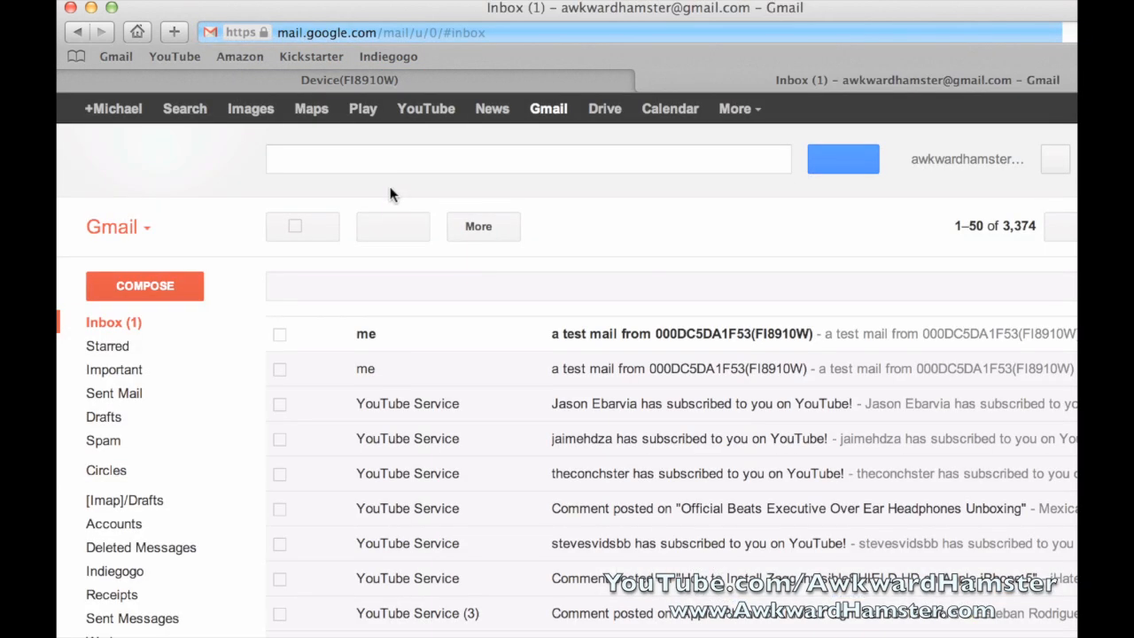
left_click(634, 333)
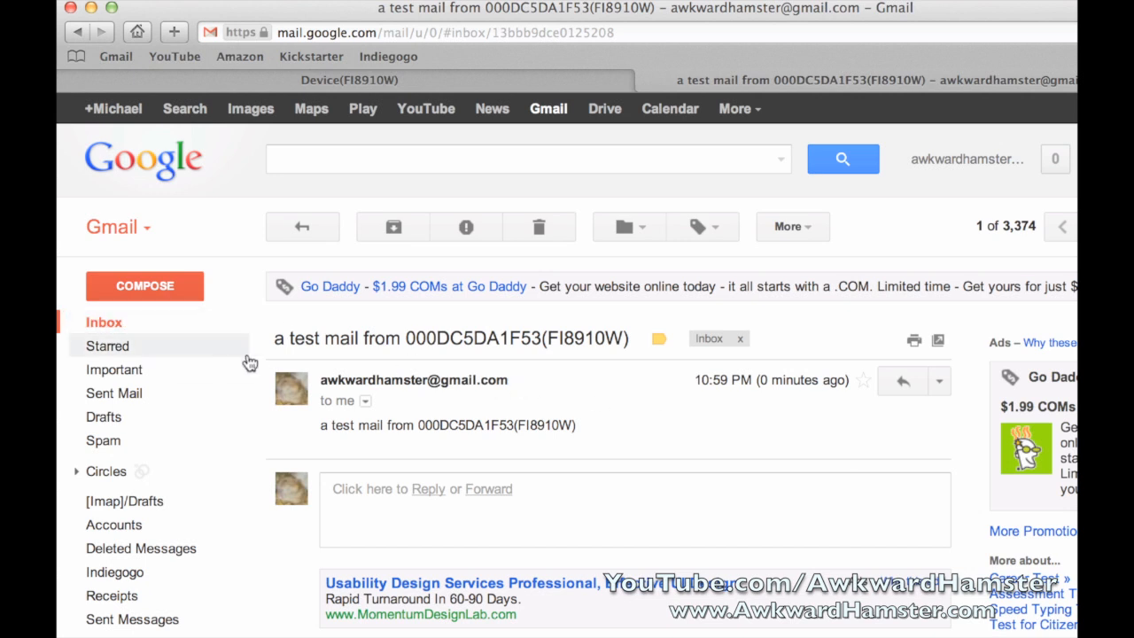
left_click(499, 81)
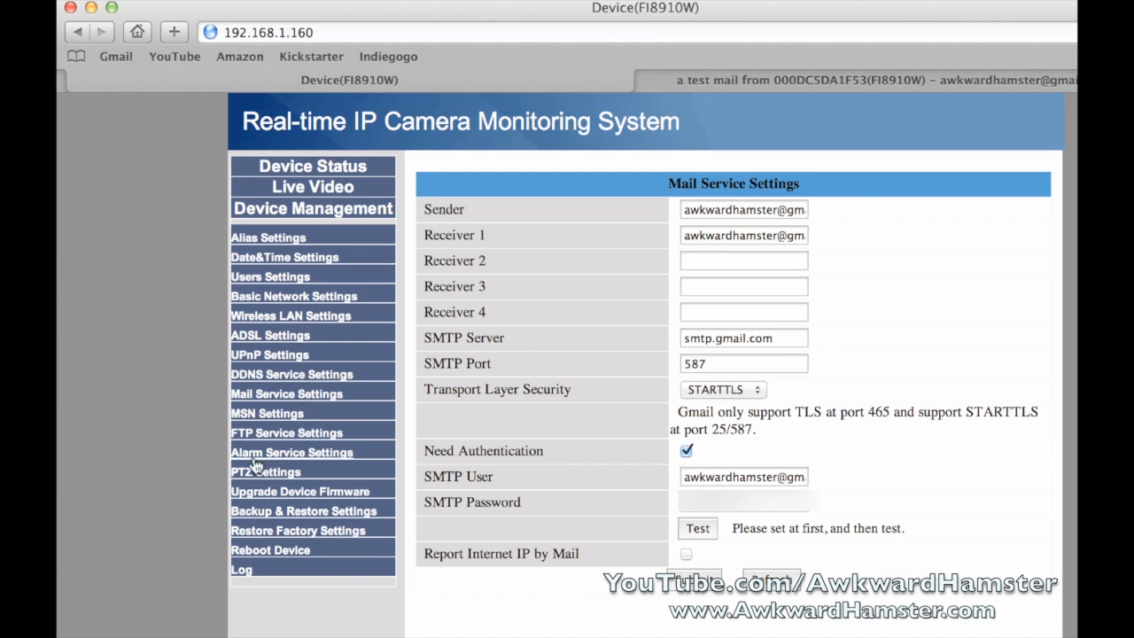
Arm motion detection at sensitivity 5 with compensation, Send Mail and Upload Image enabled
left_click(328, 453)
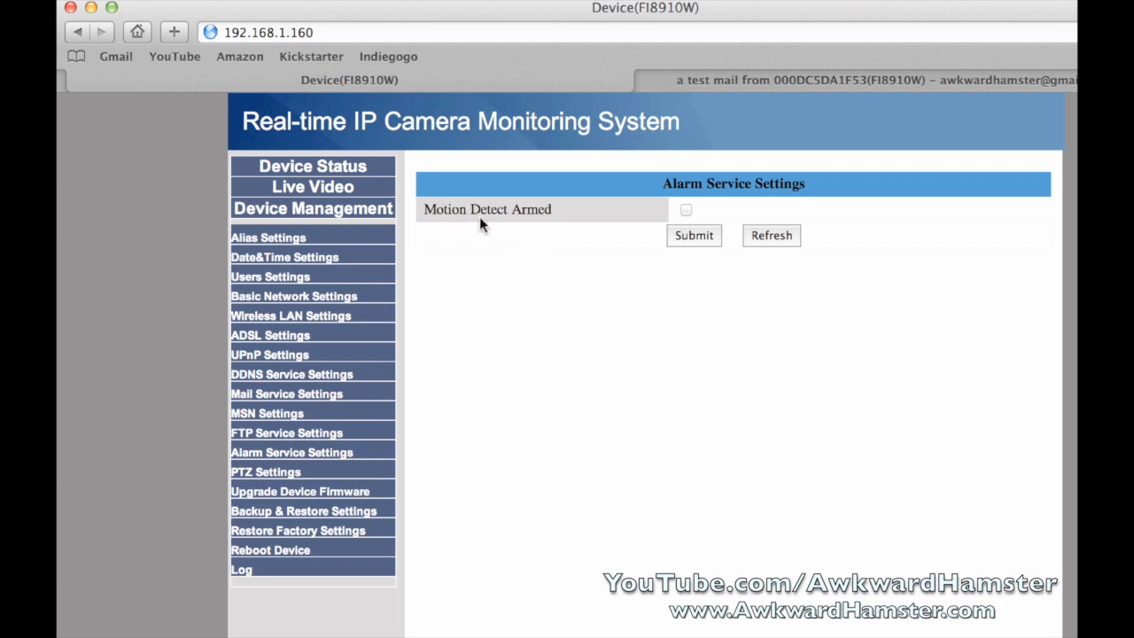
left_click(686, 209)
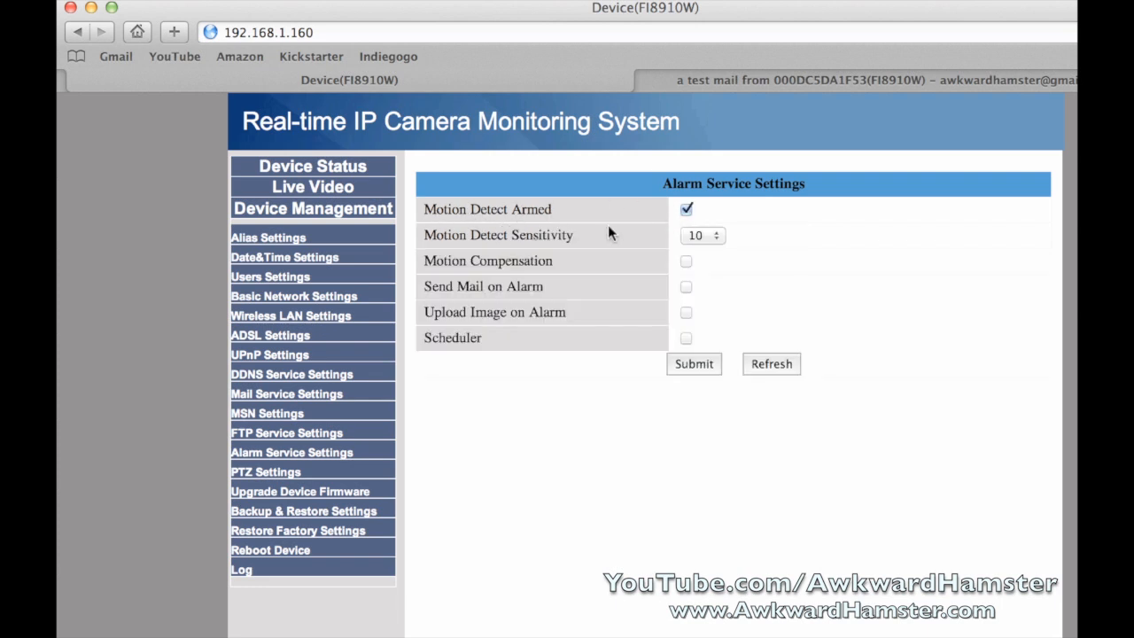
left_click(712, 232)
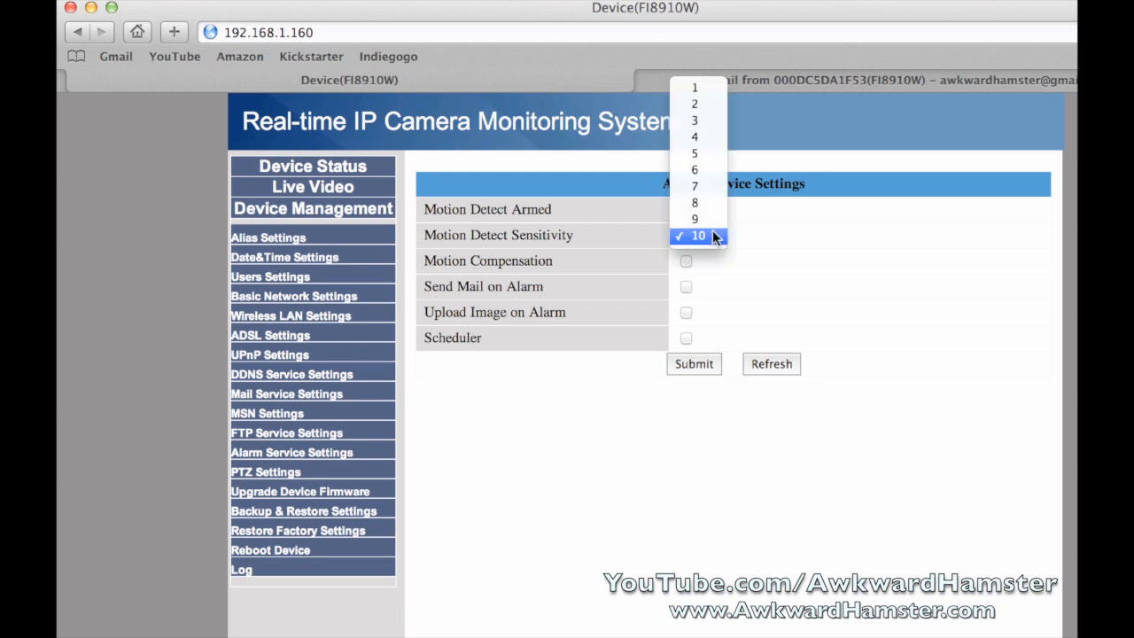
left_click(700, 153)
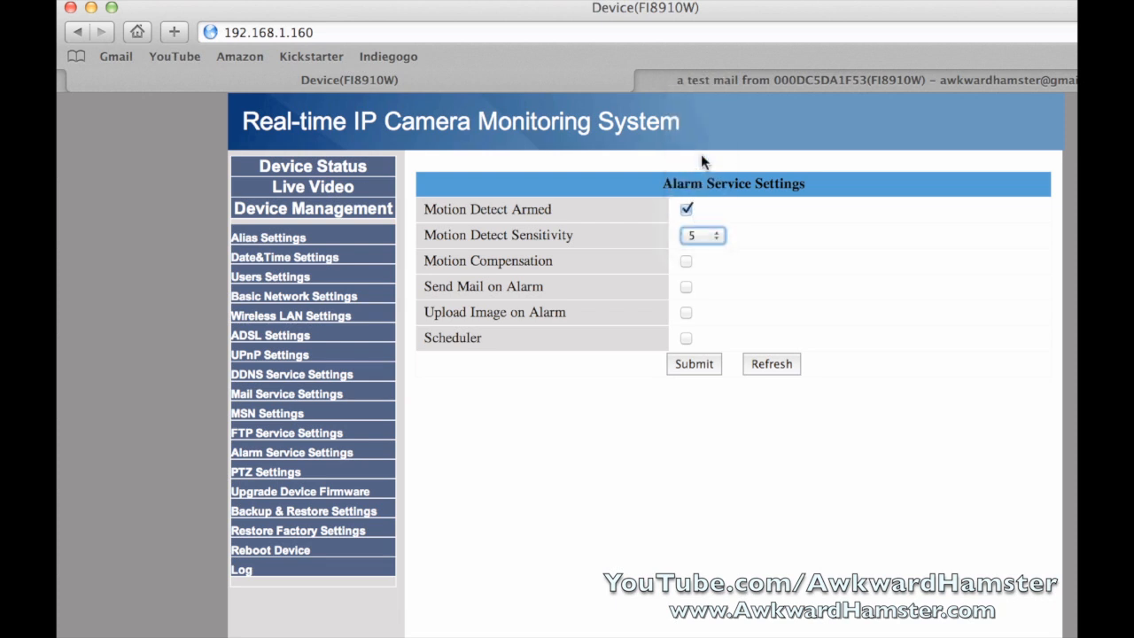
left_click(687, 261)
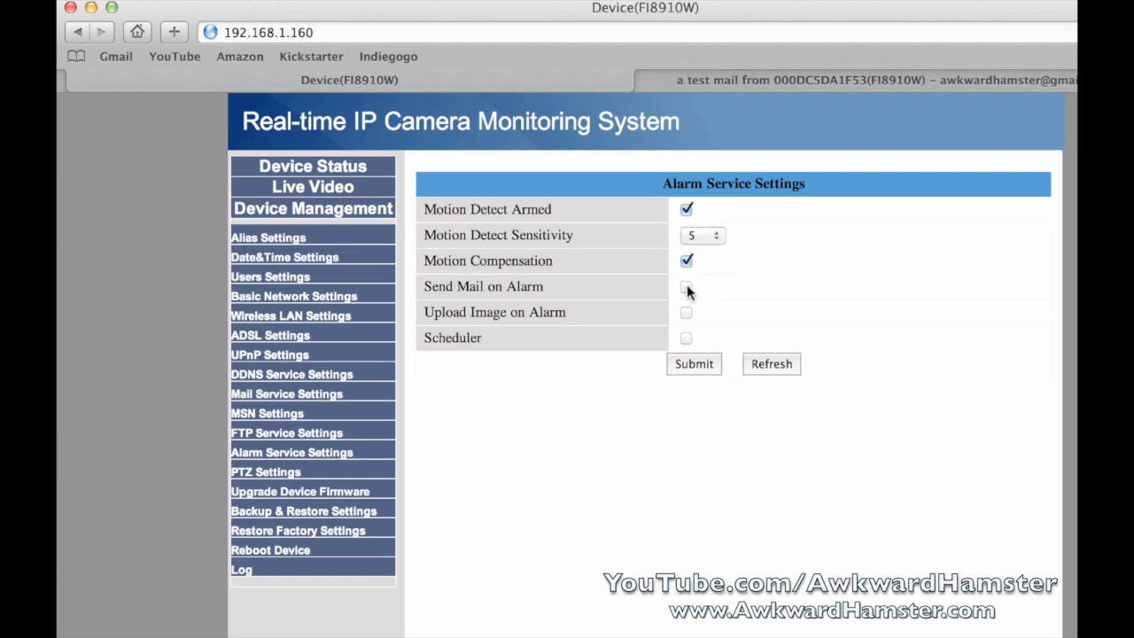
left_click(686, 287)
left_click(686, 313)
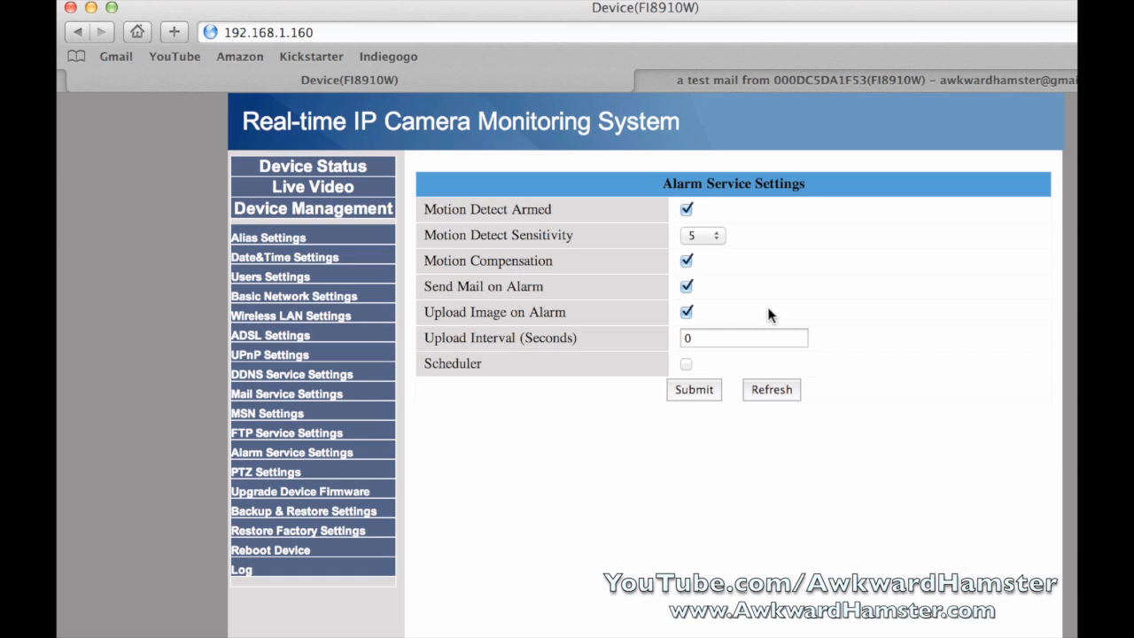
Enter 99999 as the upload interval, submit, and check it saved as 34463
left_click(735, 337)
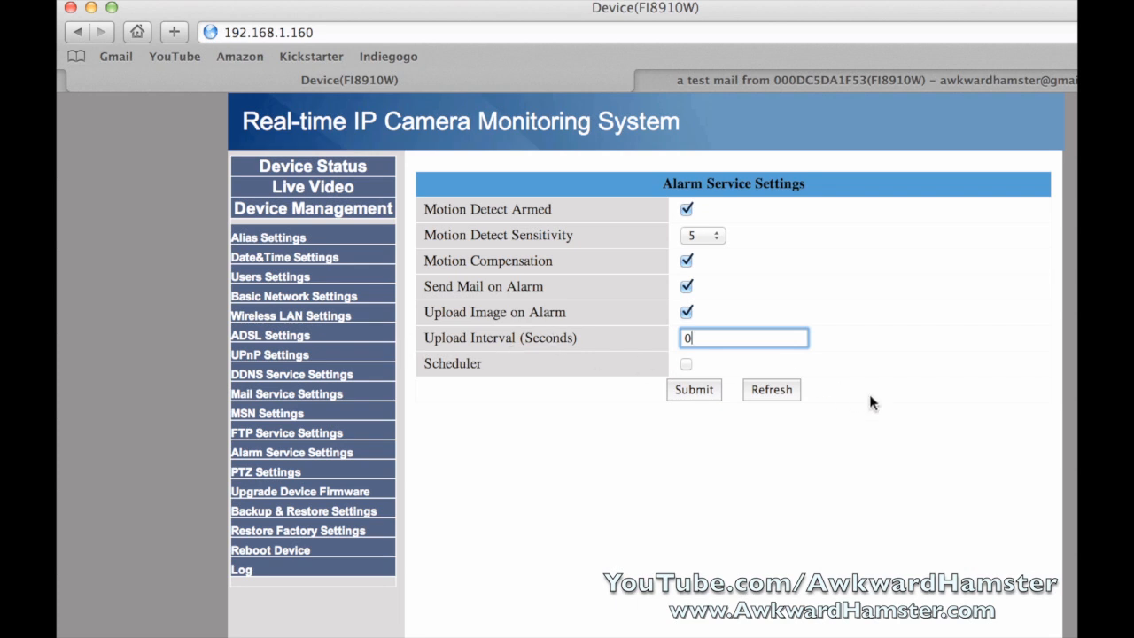
key("BackSpace")
type("99999")
left_click(711, 395)
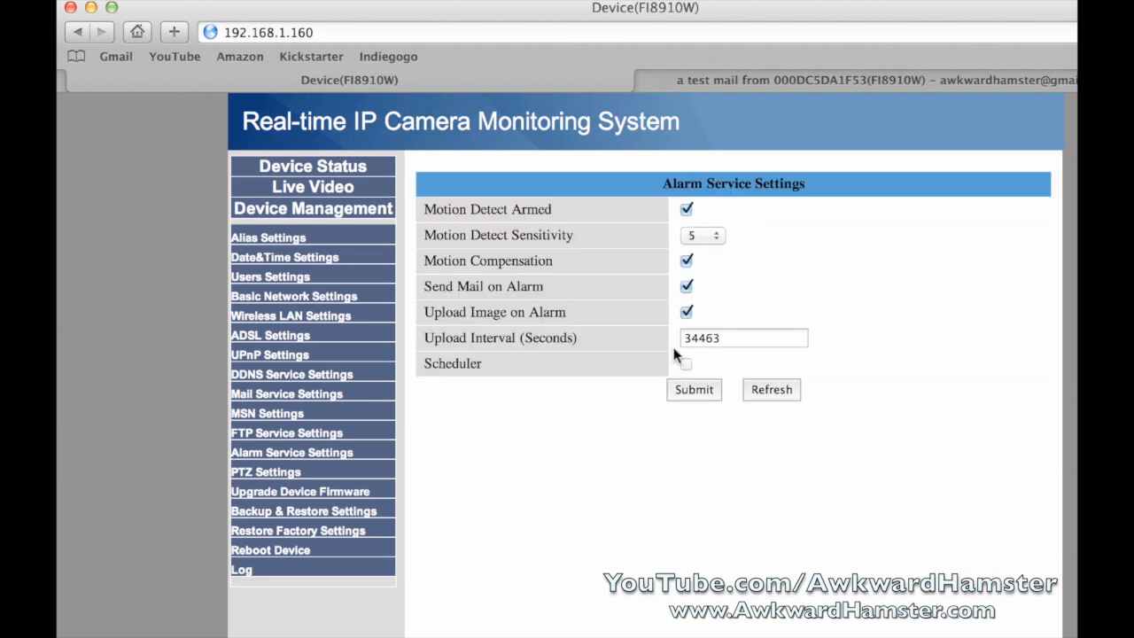
left_click(744, 340)
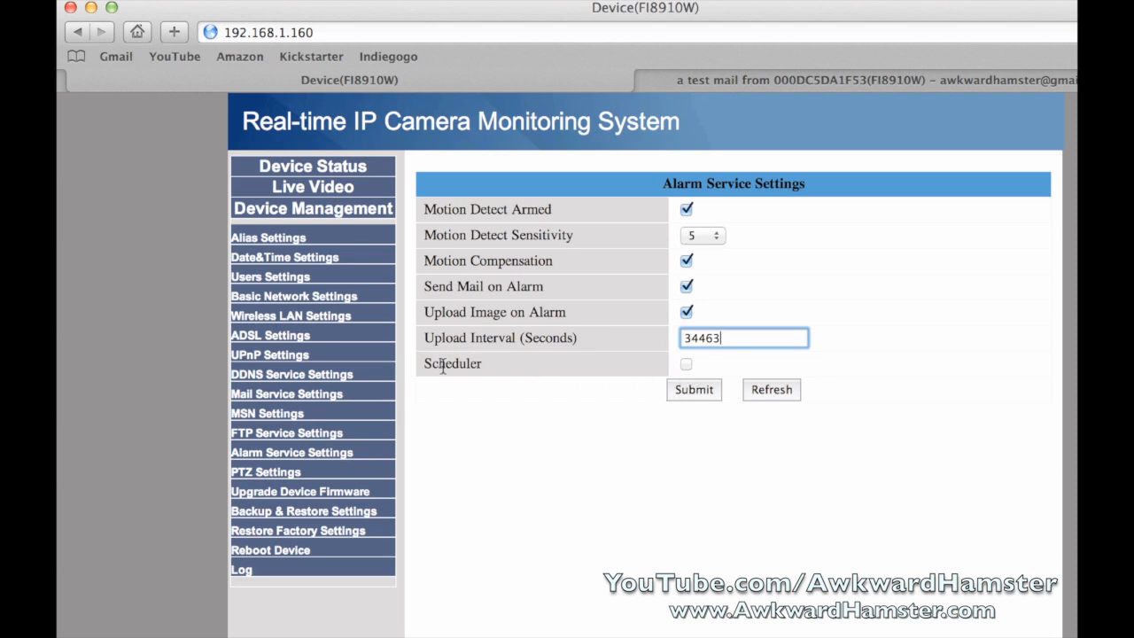
Enable the Scheduler and set hours 10 through 15 on every day
left_click(686, 364)
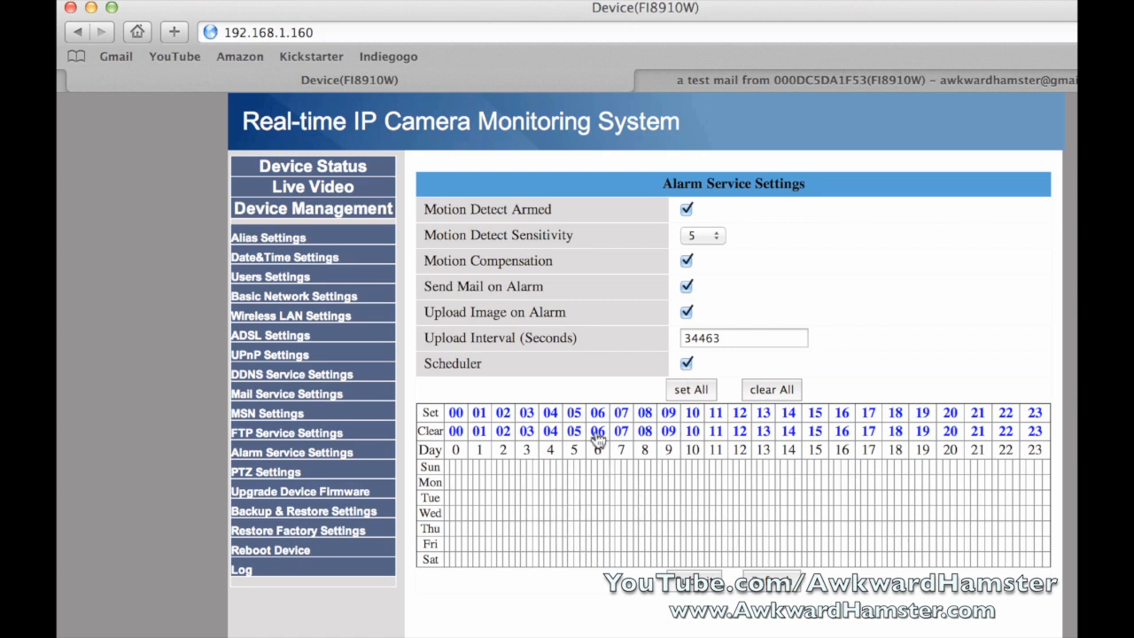
left_click(691, 418)
left_click(716, 420)
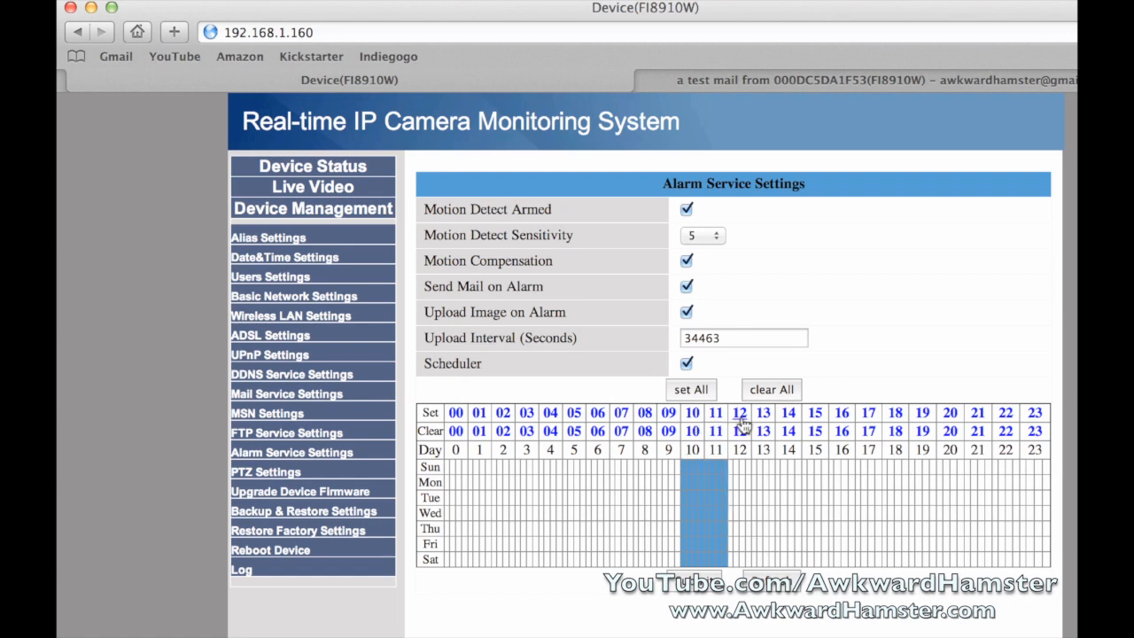
left_click(741, 420)
left_click(762, 416)
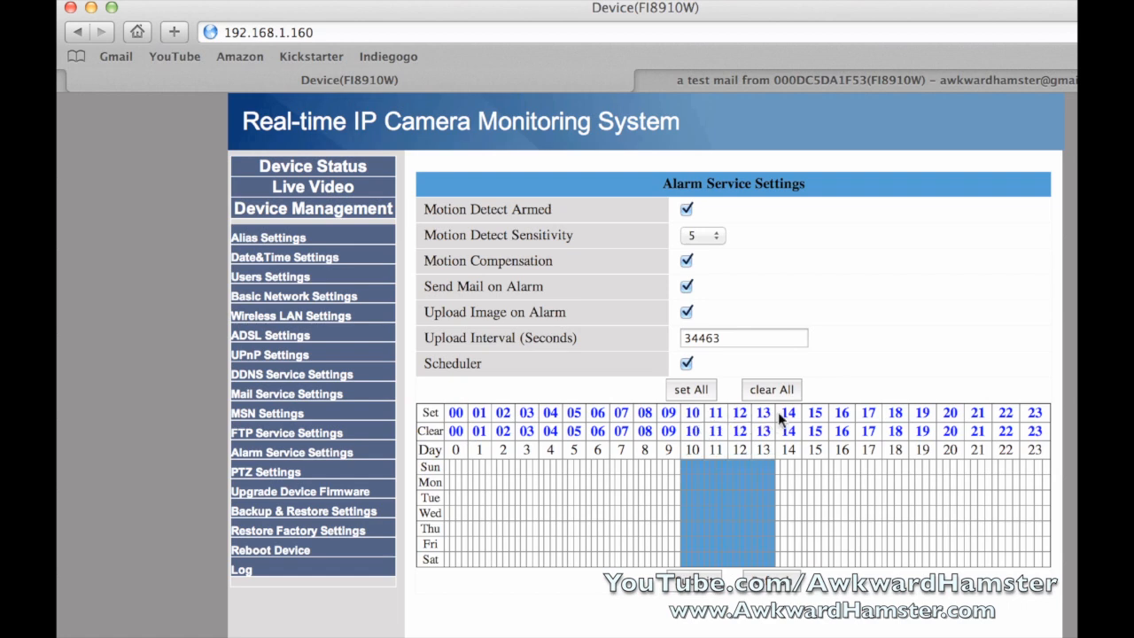
left_click(786, 416)
left_click(814, 414)
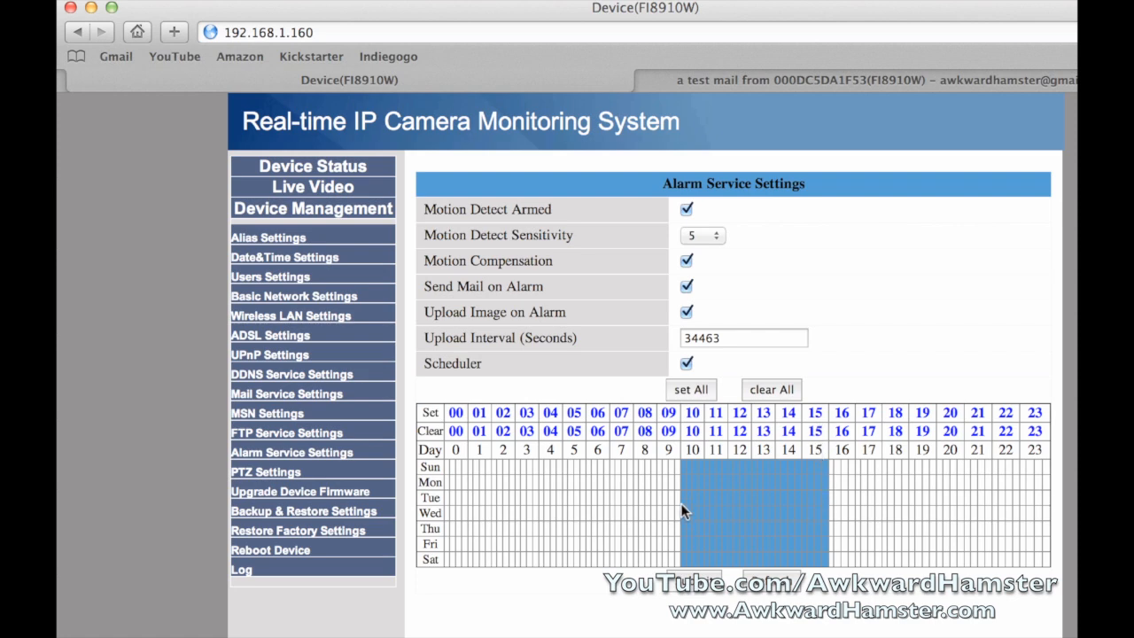
Add Thursday ~17 and Friday 18 slots, clear hour 15, and set hours 20–23 daily
left_click(868, 527)
left_click(905, 537)
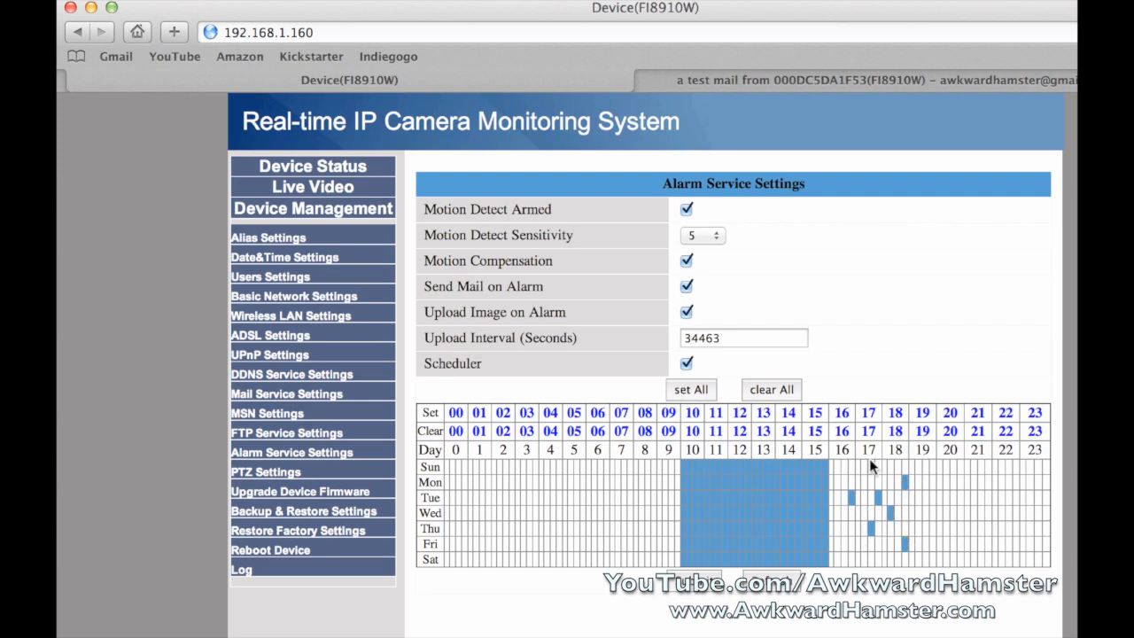
left_click(817, 434)
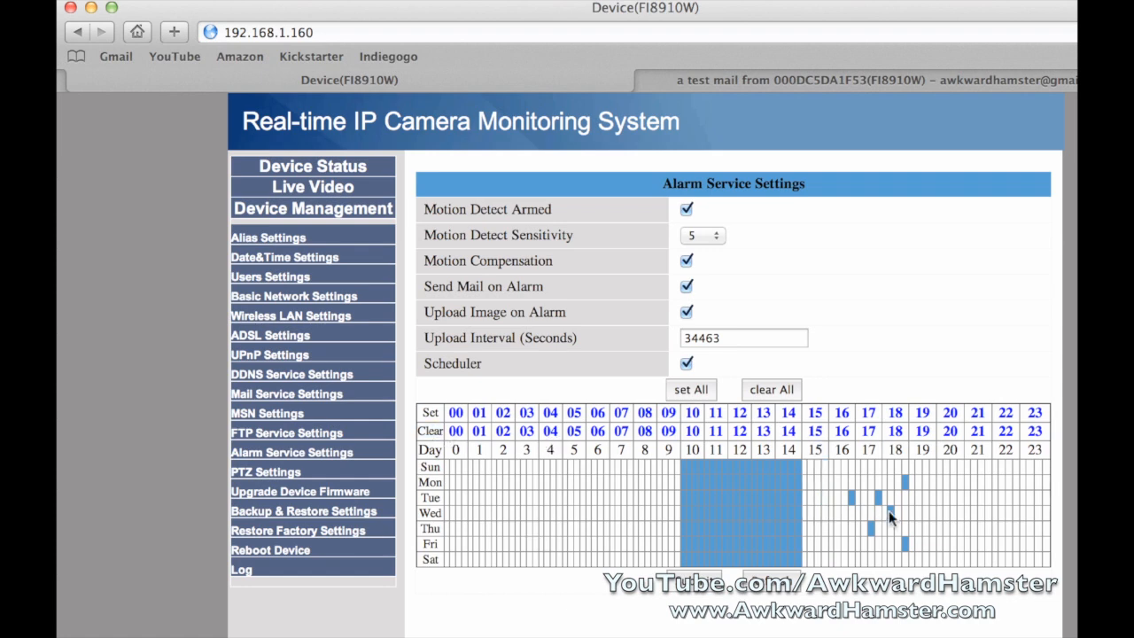
left_click(1007, 412)
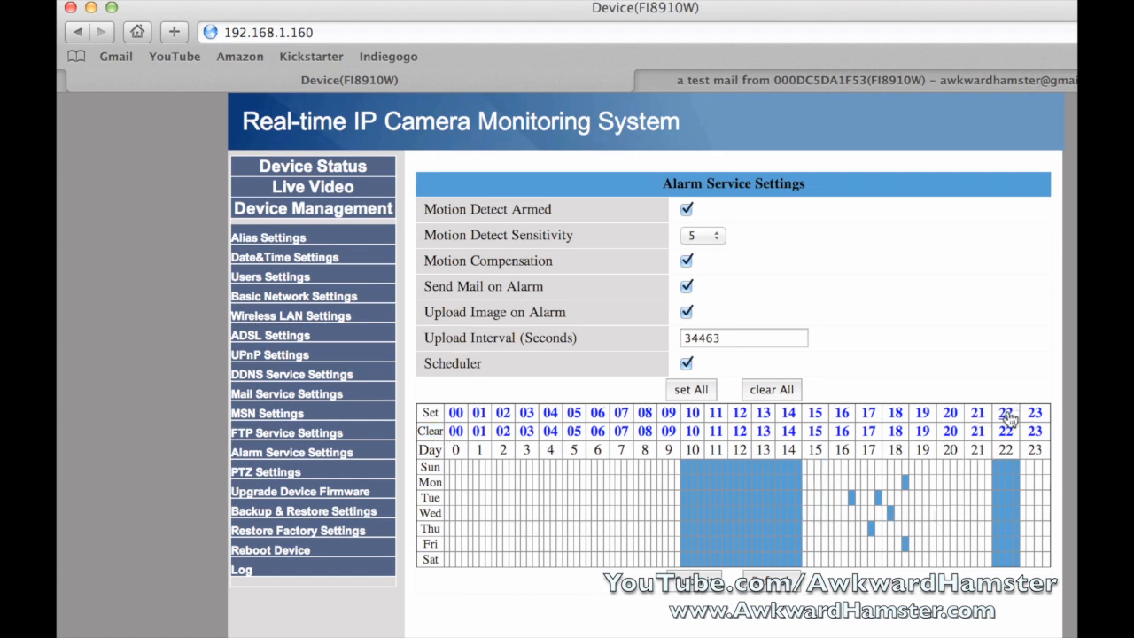
left_click(978, 413)
left_click(1034, 413)
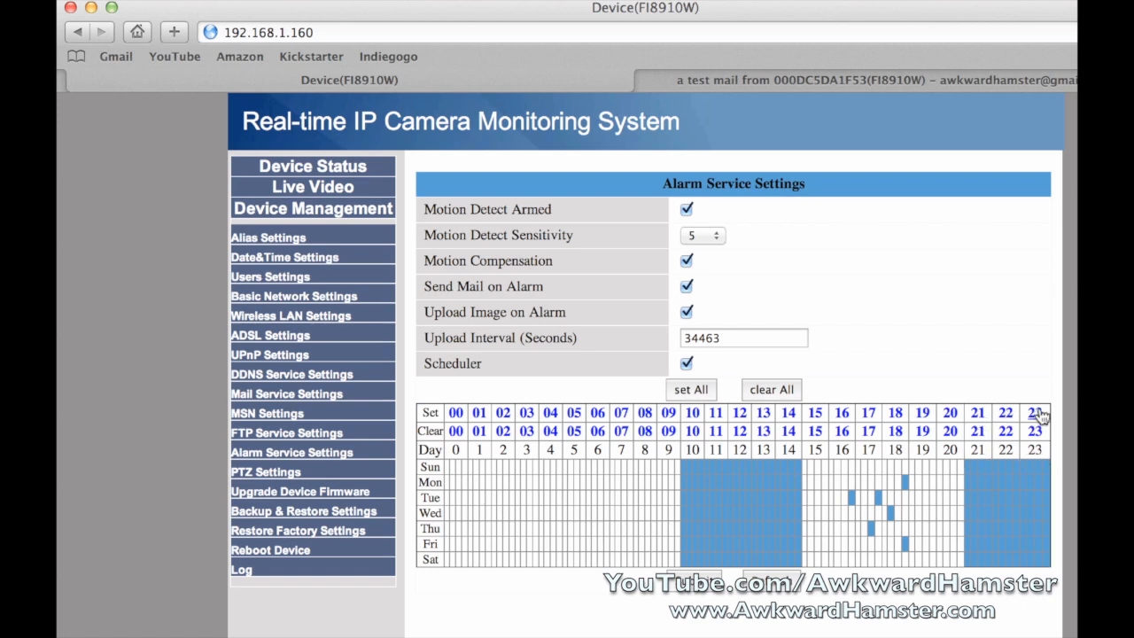
left_click(948, 413)
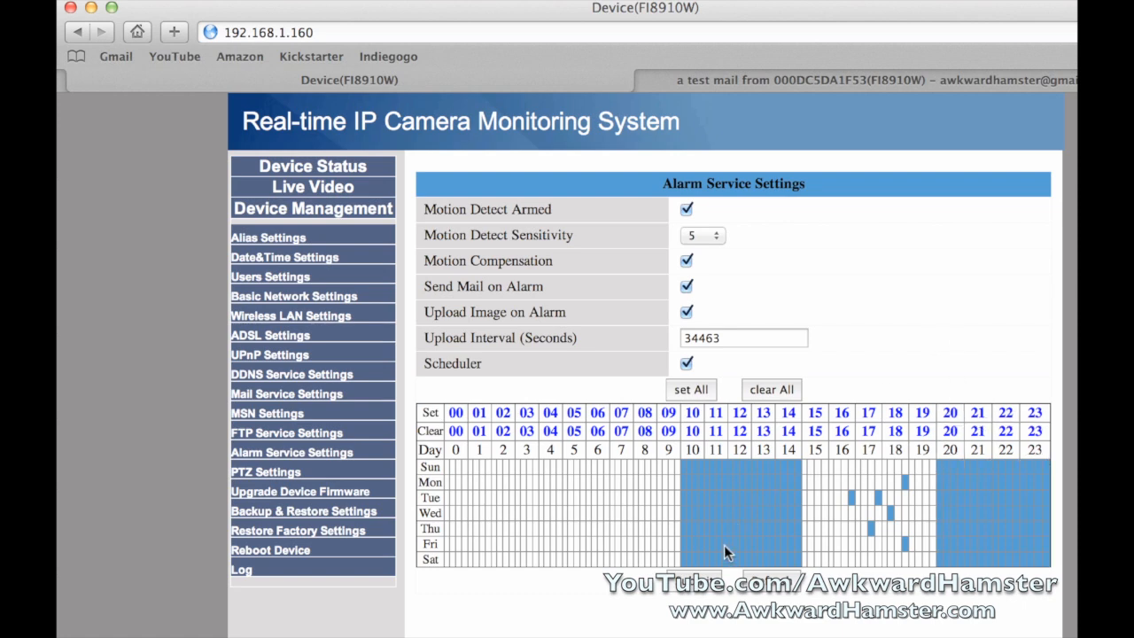
Submit the alarm schedule and reopen Alarm Service Settings to confirm it
left_click(705, 580)
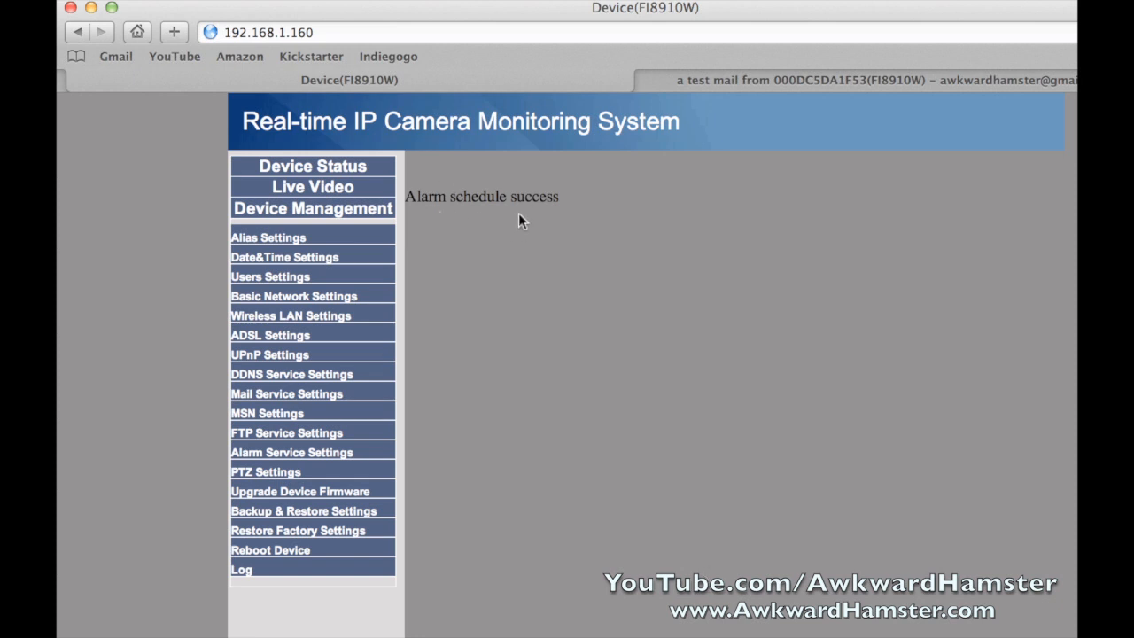
left_click(294, 454)
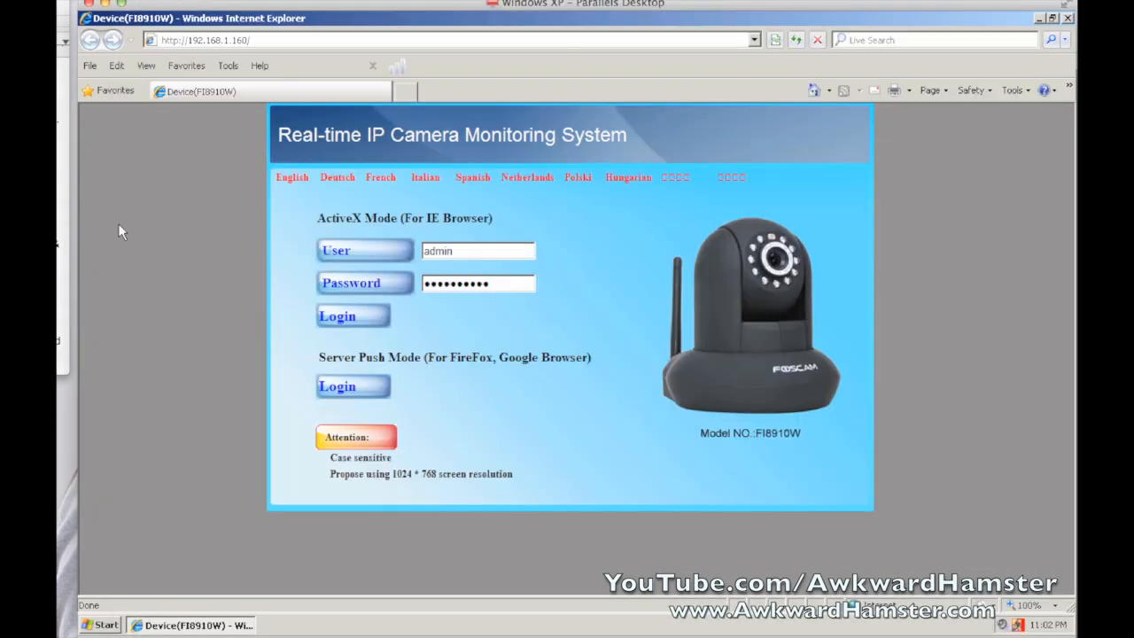
Log in via ActiveX Mode in Internet Explorer and open For Administrator settings
left_click(354, 316)
left_click(346, 317)
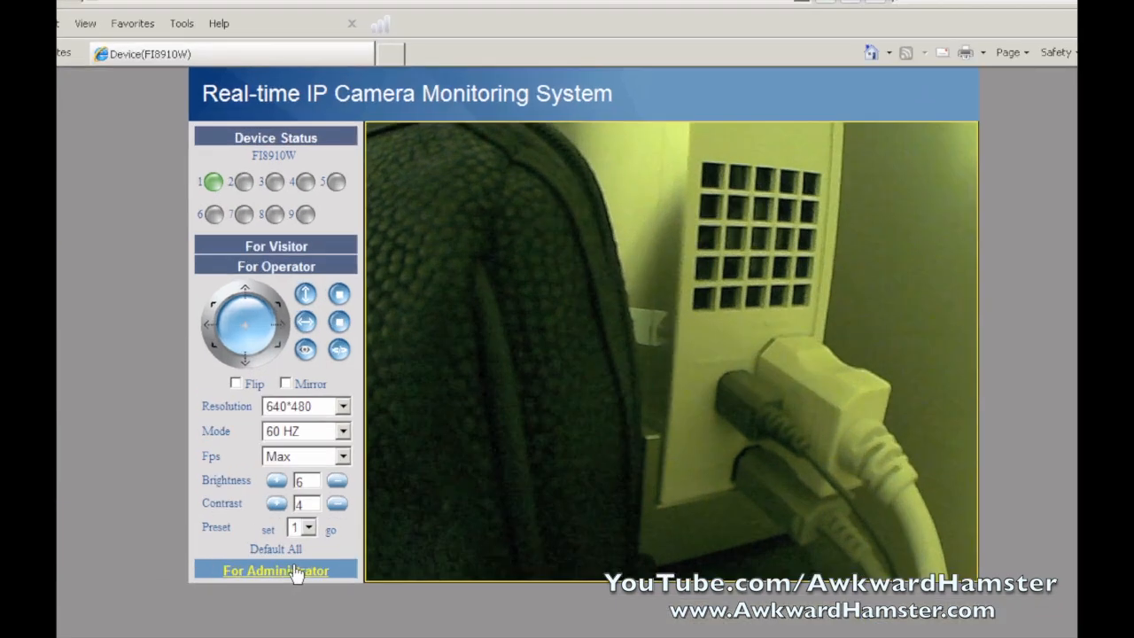
left_click(324, 530)
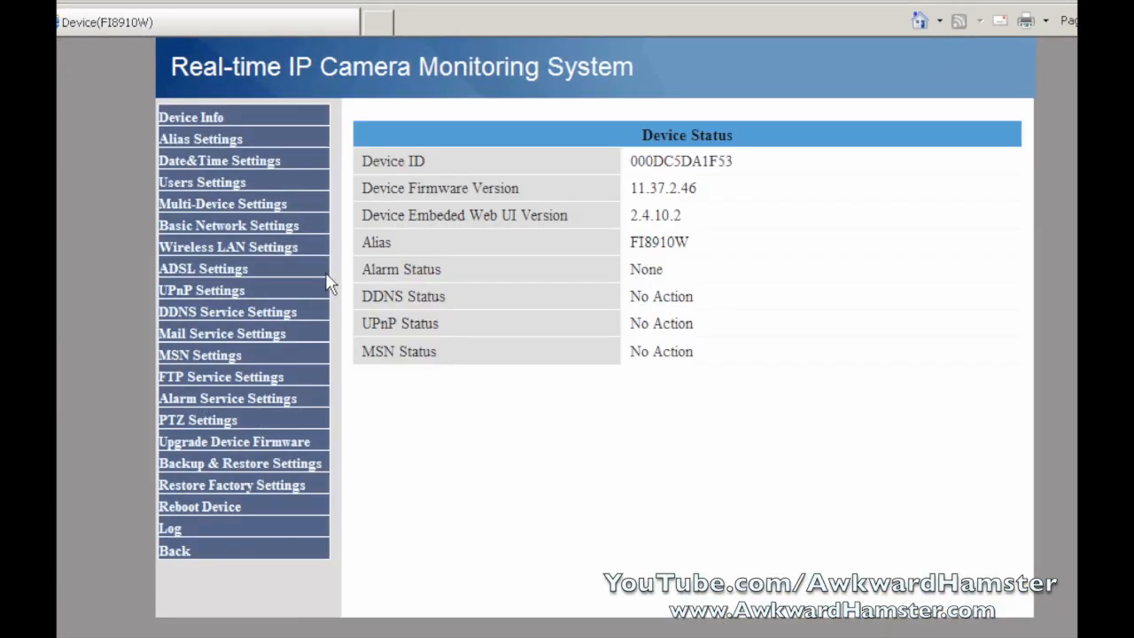
Review saved Mail Service Settings, then Alarm Service Settings with sensitivity 5, interval 34463 and schedule
left_click(251, 335)
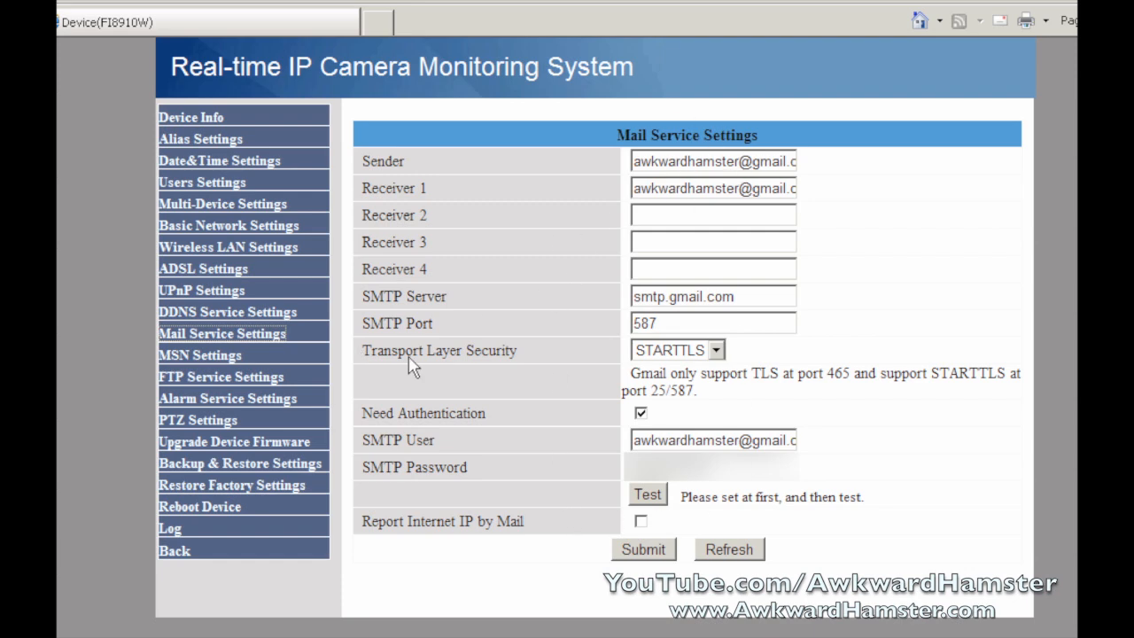
left_click(226, 401)
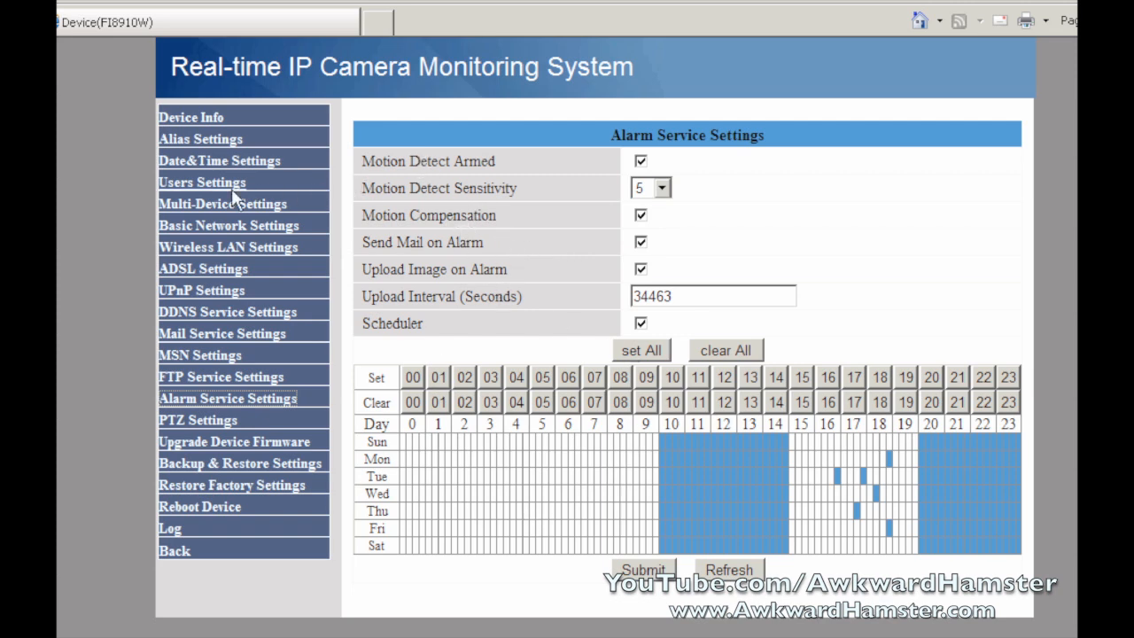
Check that the record path and alarm-record path both point to C:\temp, leaving the folder browser unchanged
left_click(180, 192)
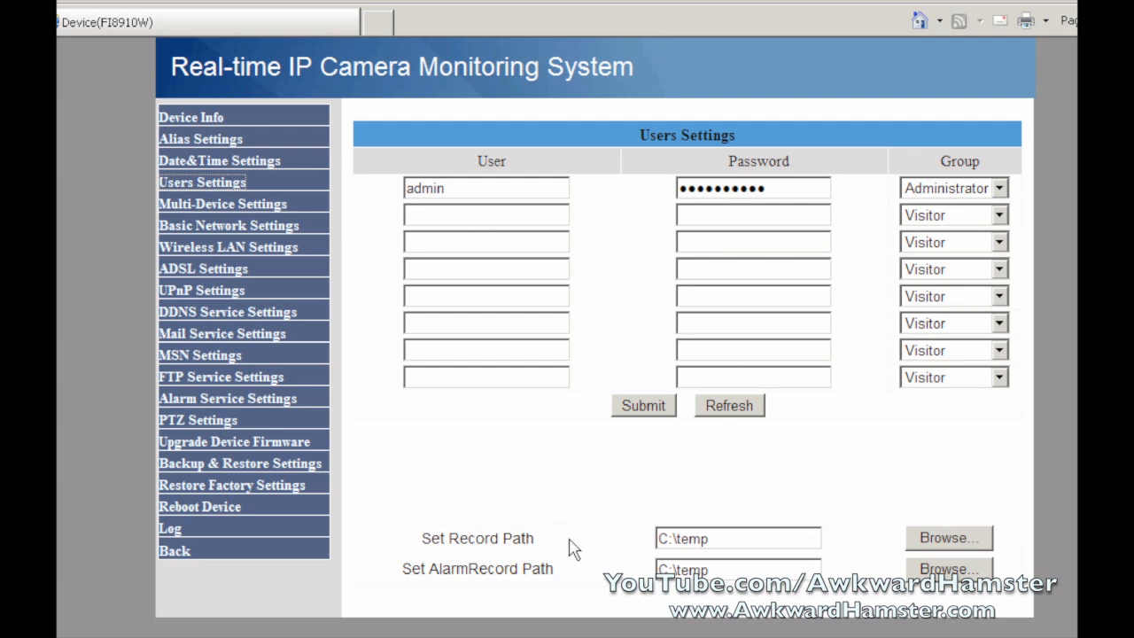
left_click(722, 537)
left_click(944, 569)
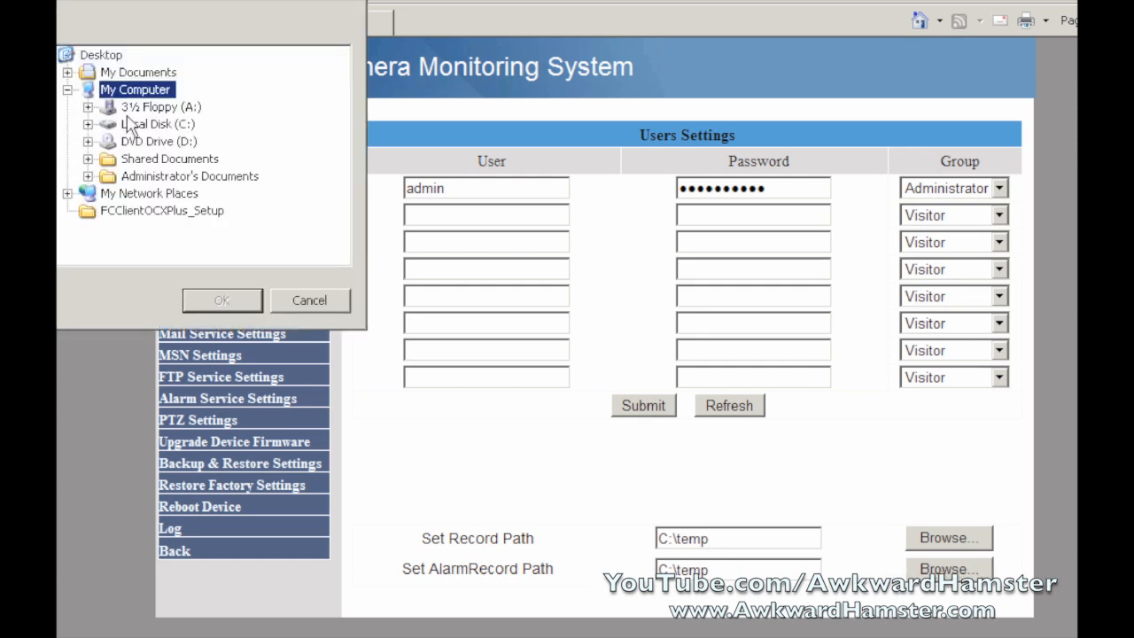
left_click(87, 124)
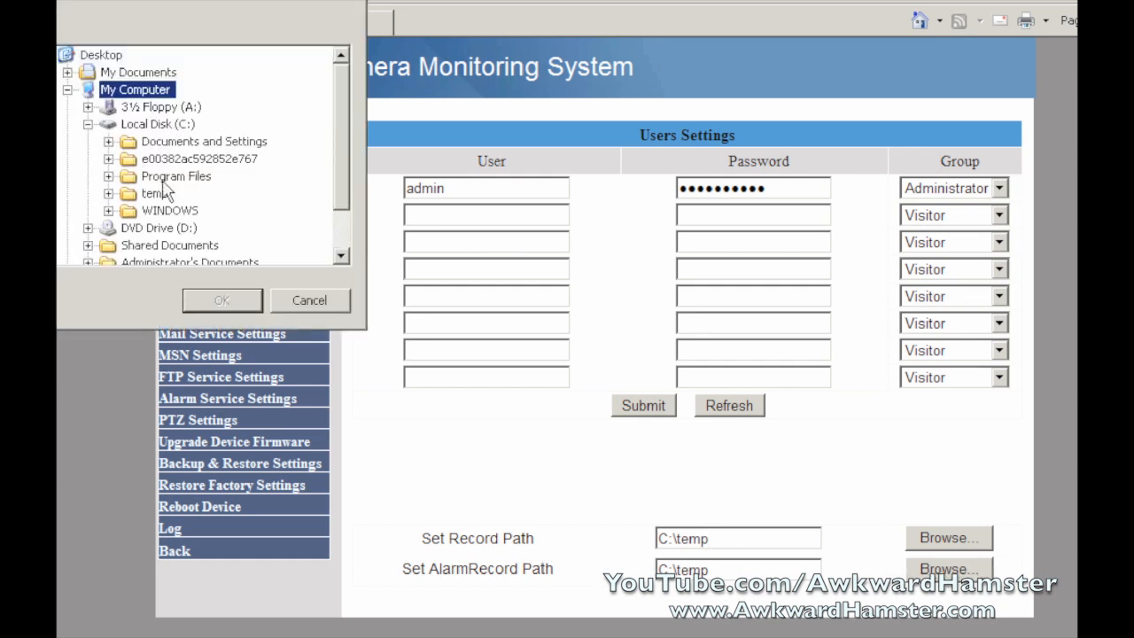
left_click(310, 301)
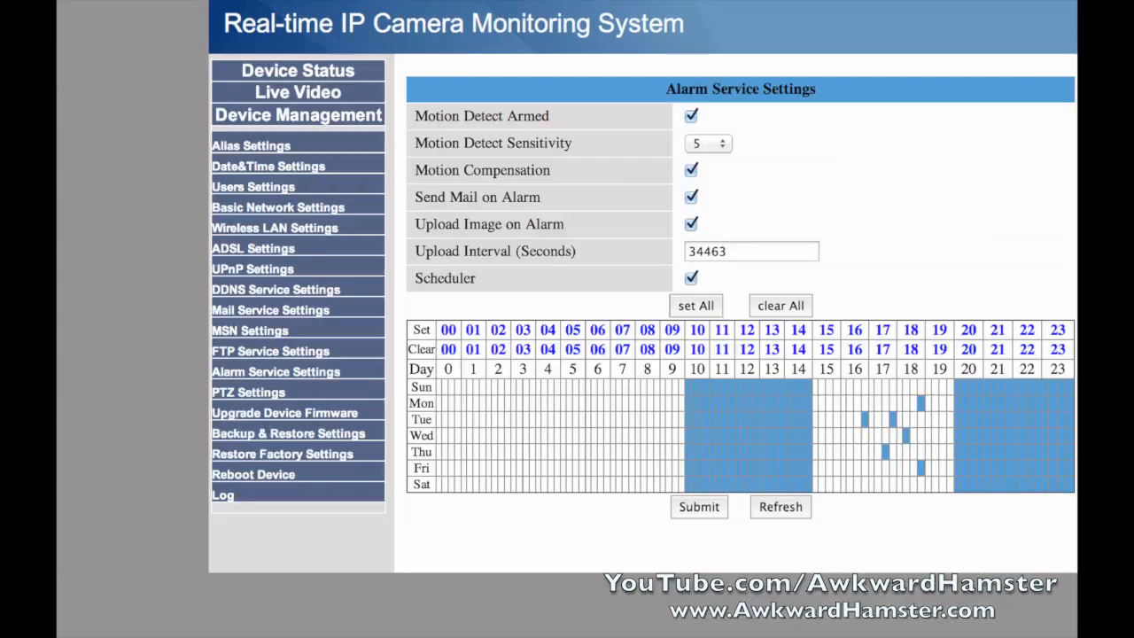
Go back to Users Settings to see both recording paths at C:\temp
left_click(264, 189)
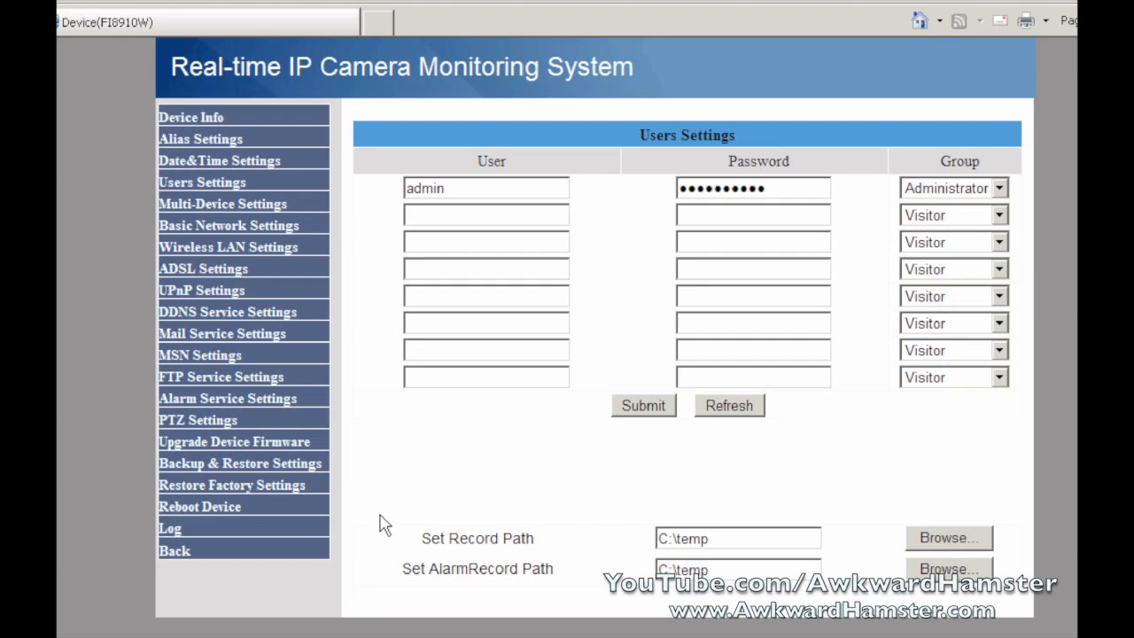
Return to the live video view, then reopen the administrator settings
left_click(173, 555)
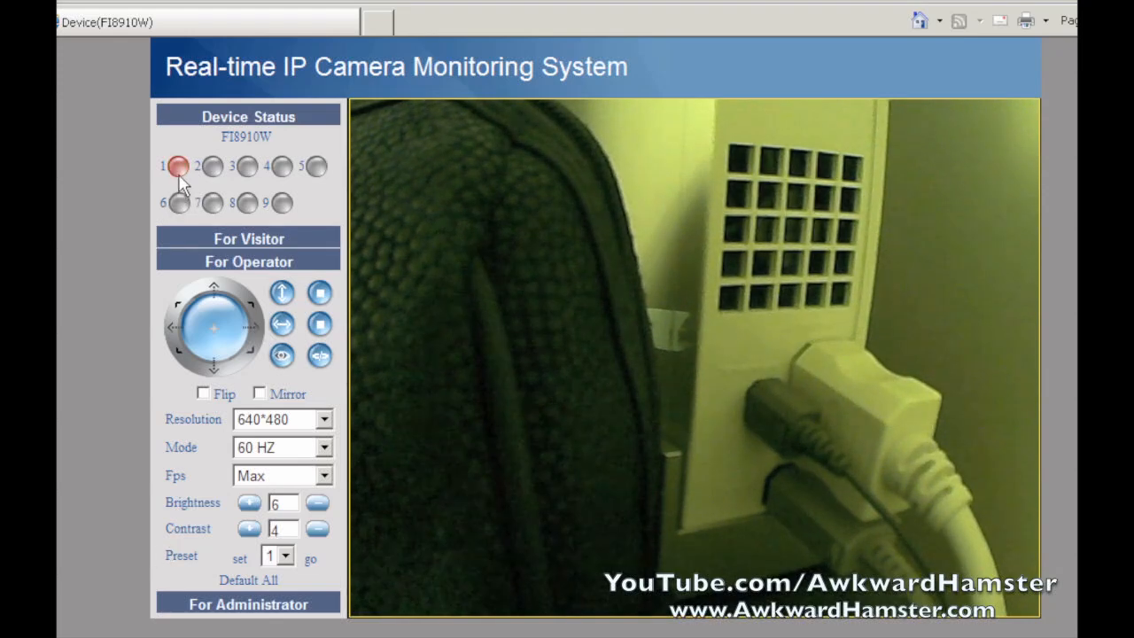
left_click(287, 609)
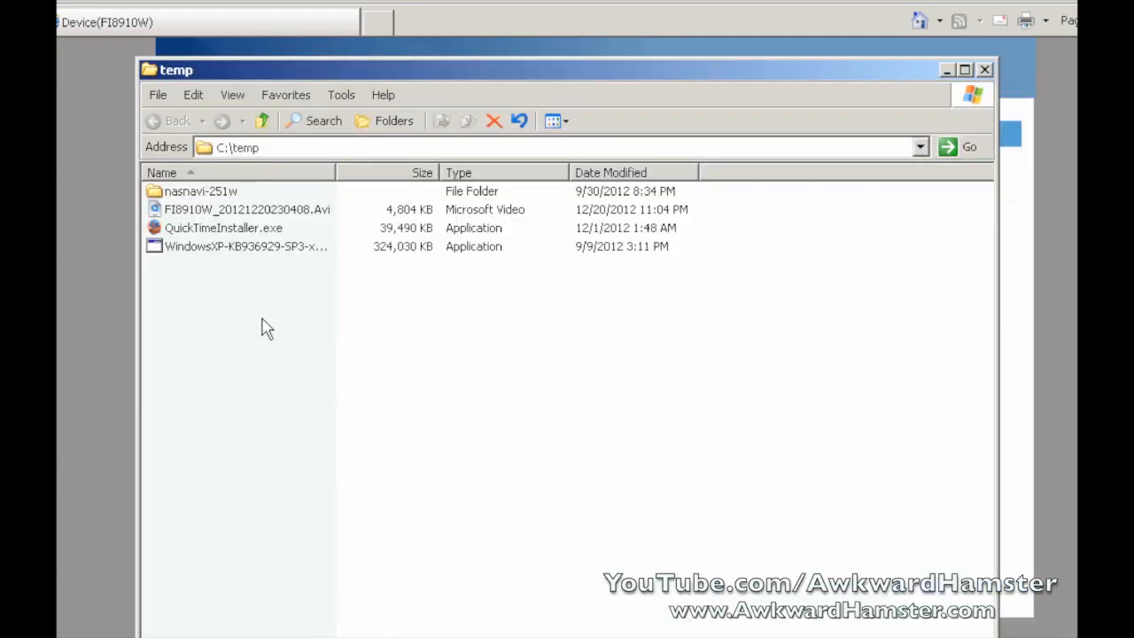
Select the alarm recording FI8910W_20121220230408.Avi in C:\temp
left_click(326, 218)
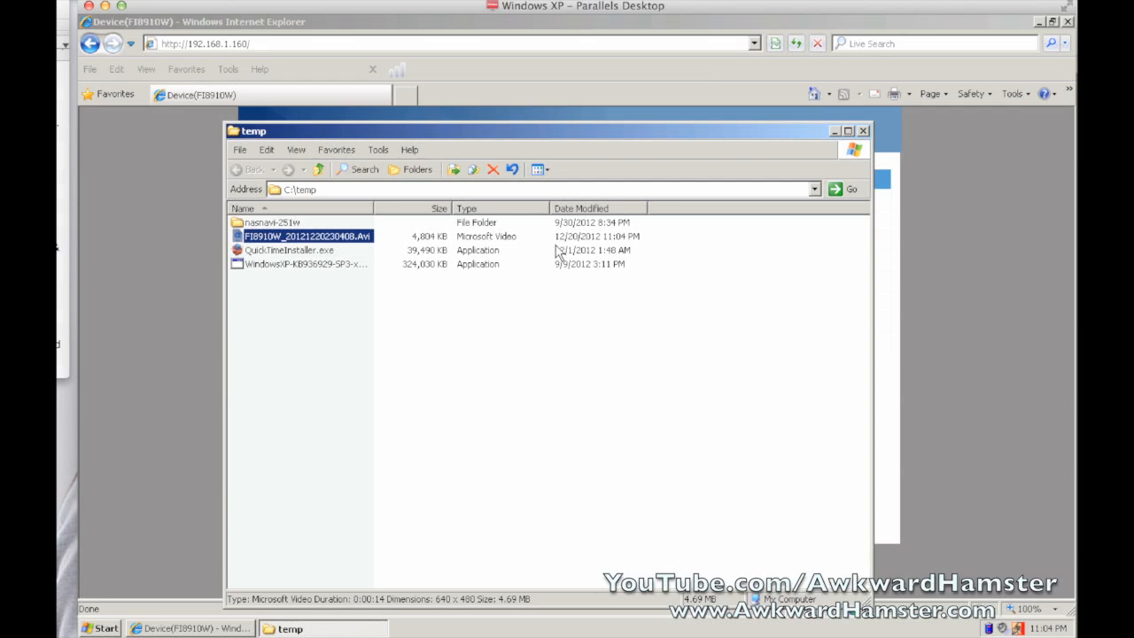
left_click(404, 267)
left_click(340, 238)
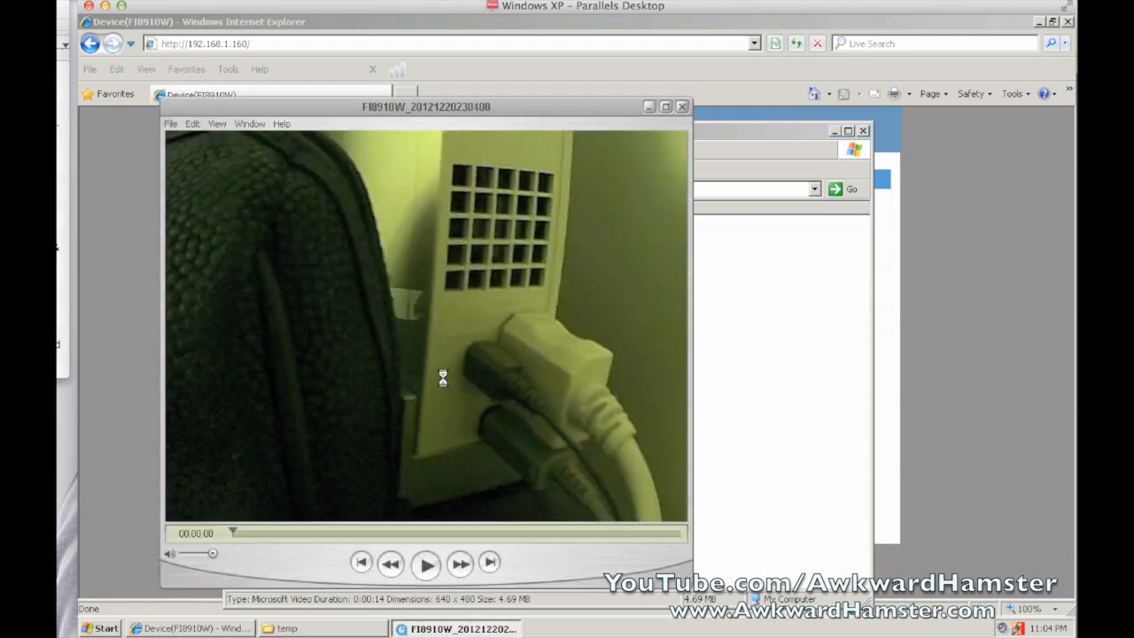
left_click(426, 564)
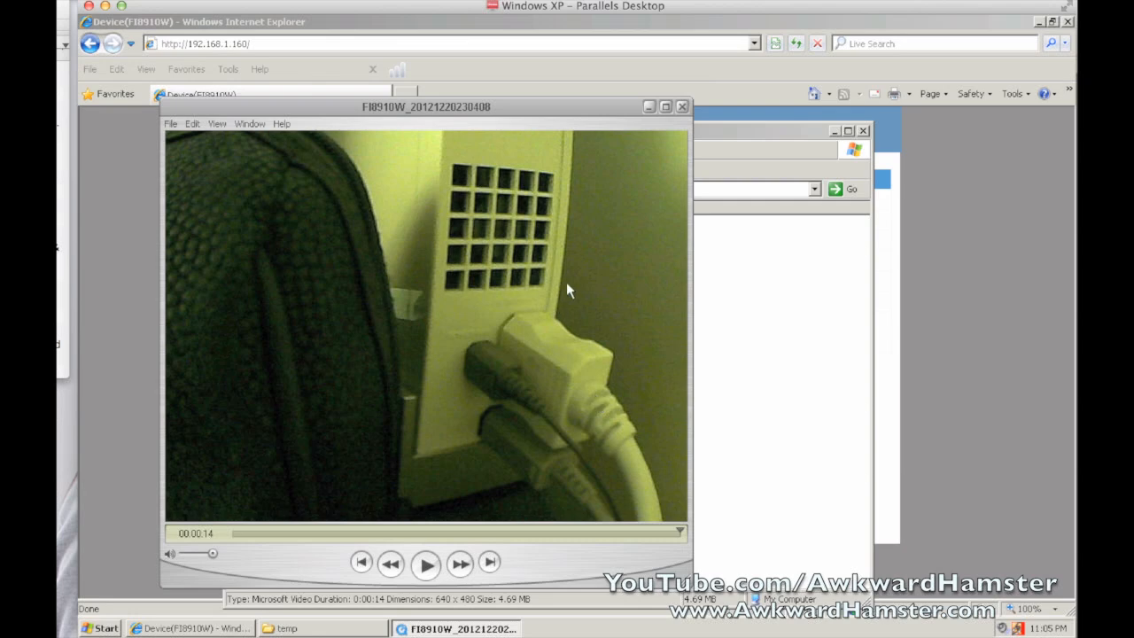
Close QuickTime, deselect the file in C:\temp and bring the Foscam browser forward
left_click(682, 108)
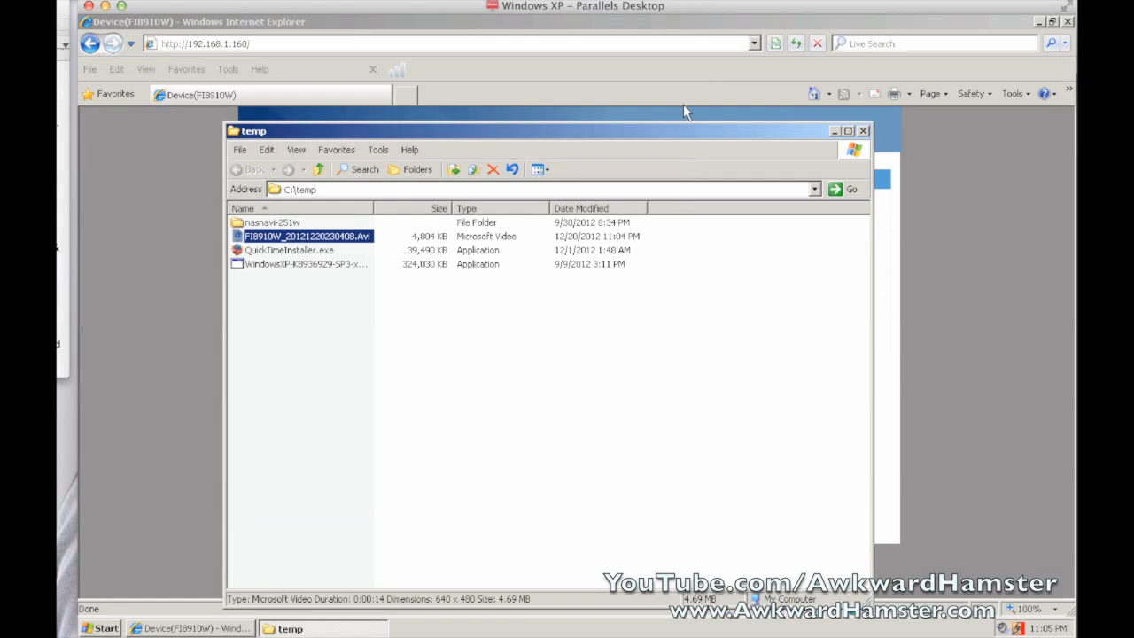
left_click(552, 324)
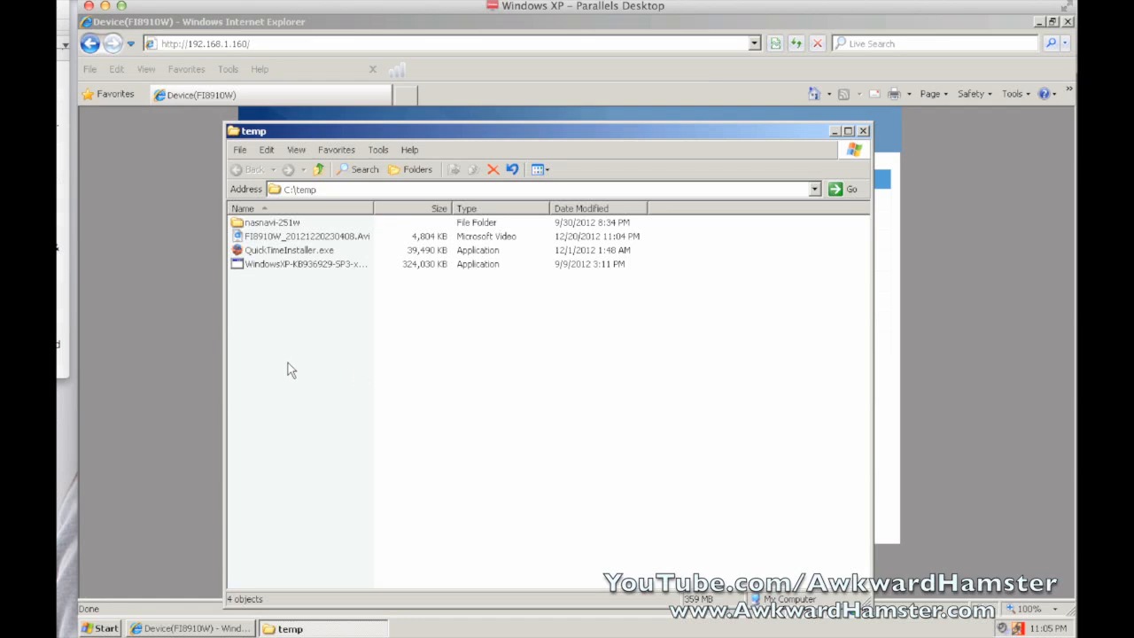
left_click(147, 415)
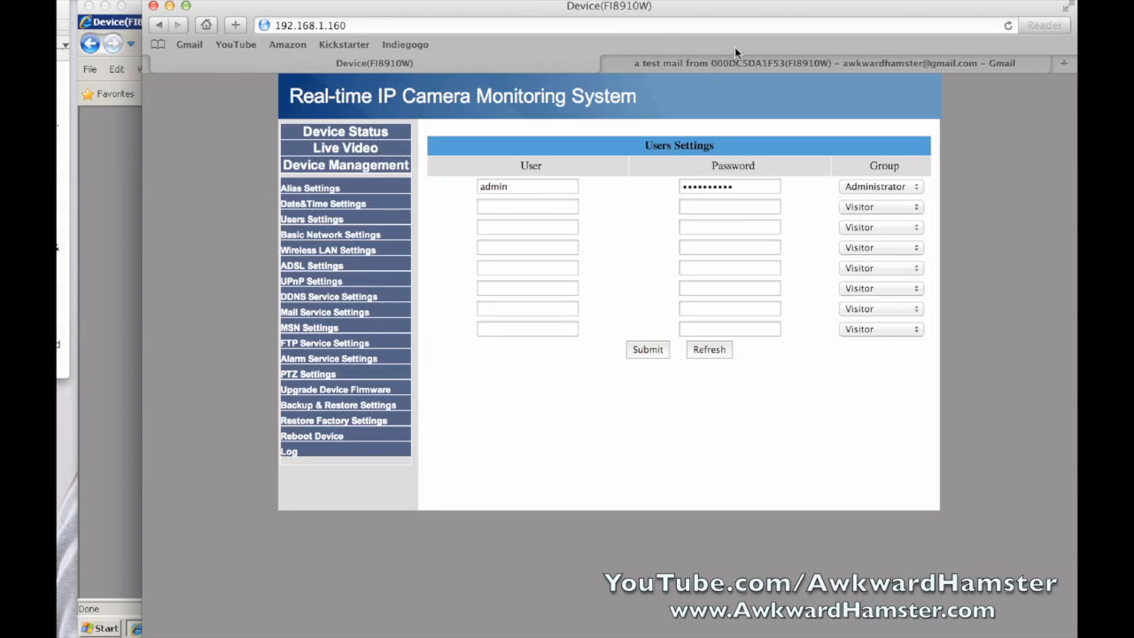
left_click(727, 59)
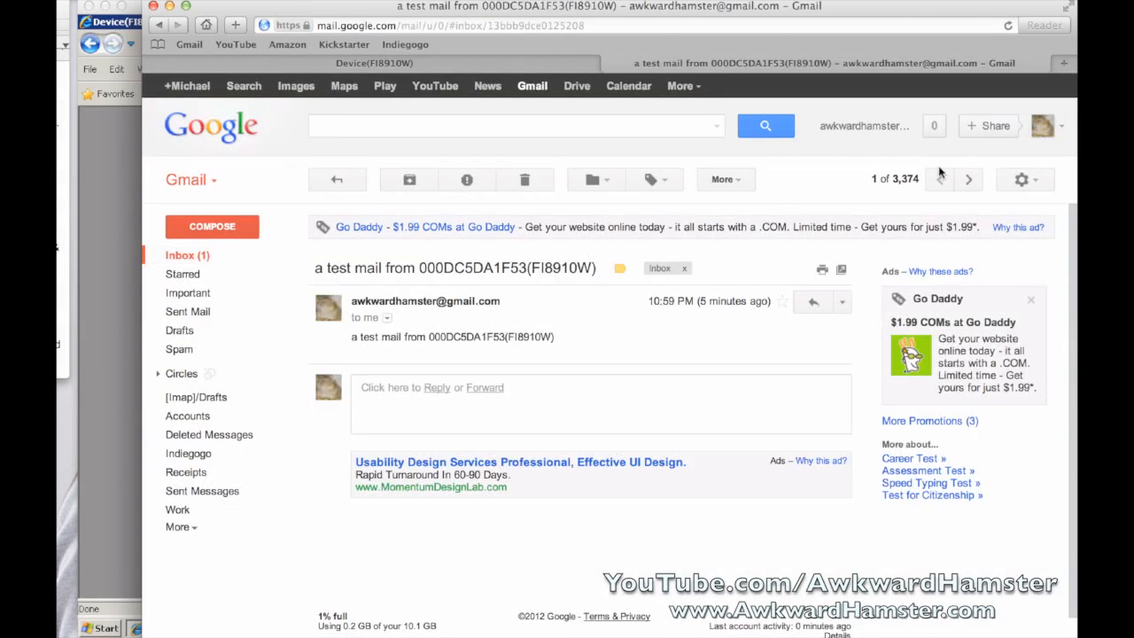
left_click(216, 258)
left_click(555, 268)
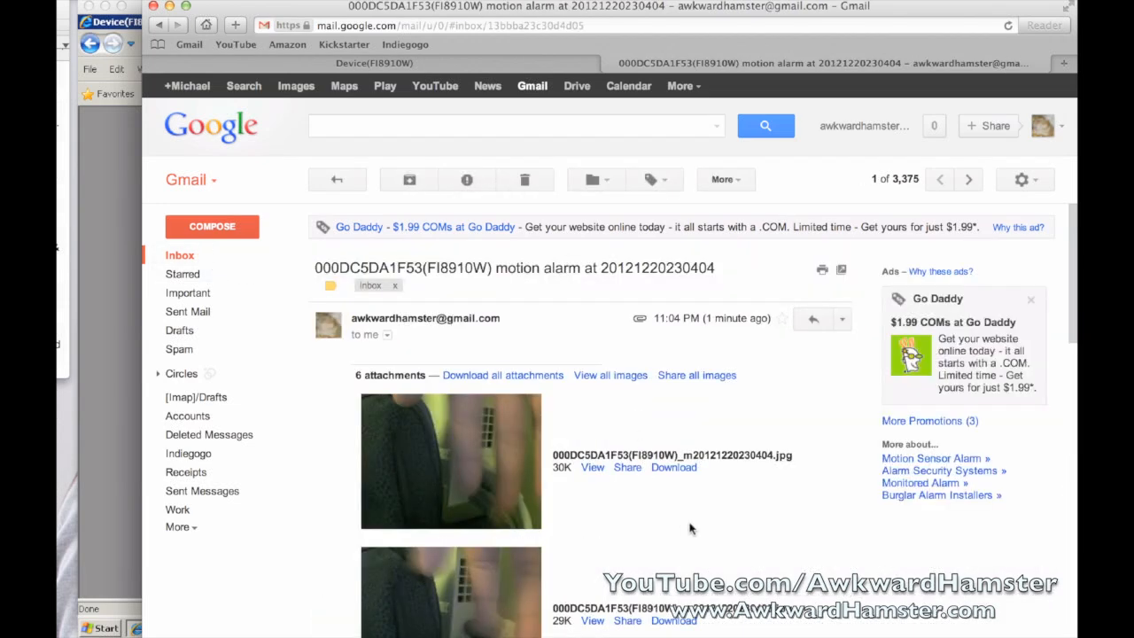
Review its six snapshot attachments, then return to the Foscam page and expand Live Video
scroll(718, 534, "down", 5)
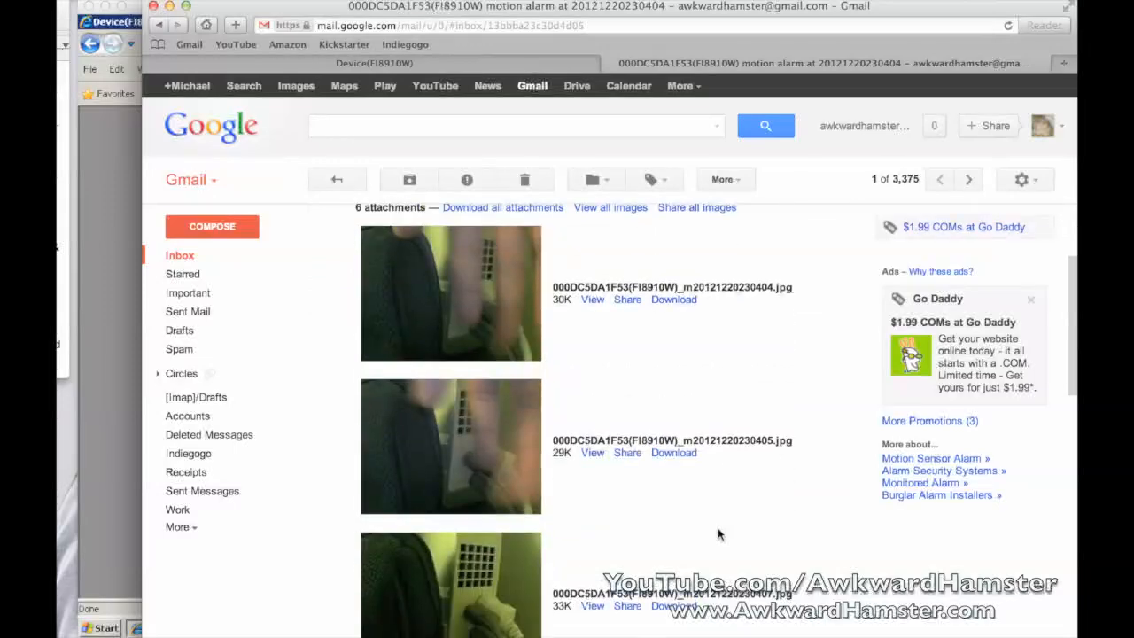
scroll(719, 534, "down", 5)
scroll(718, 531, "down", 5)
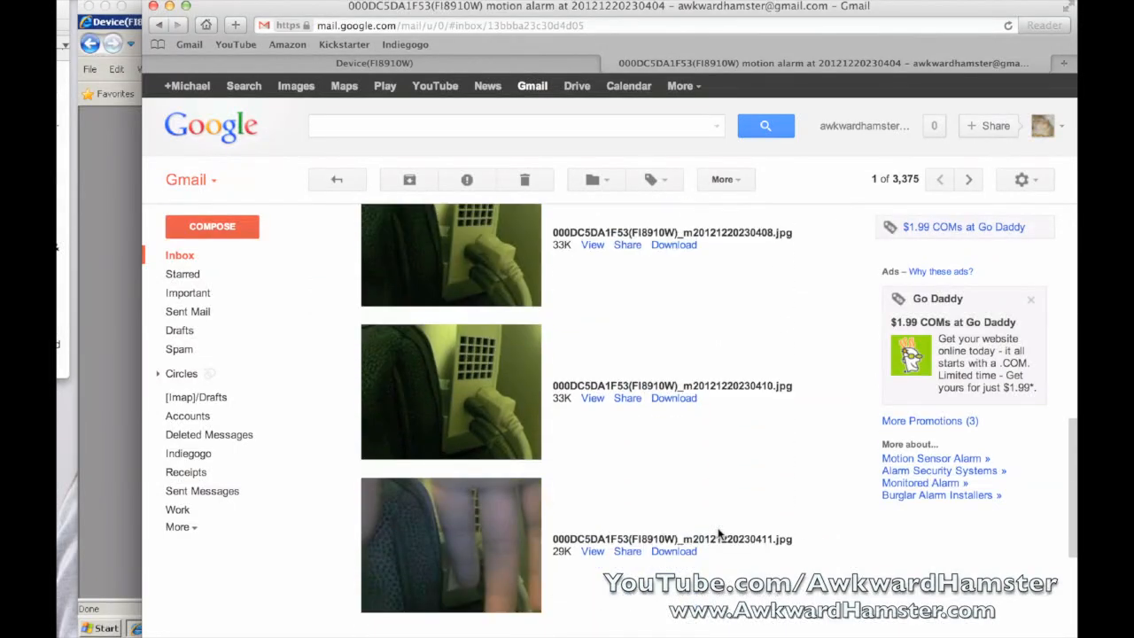
scroll(718, 533, "up", 5)
scroll(719, 534, "up", 10)
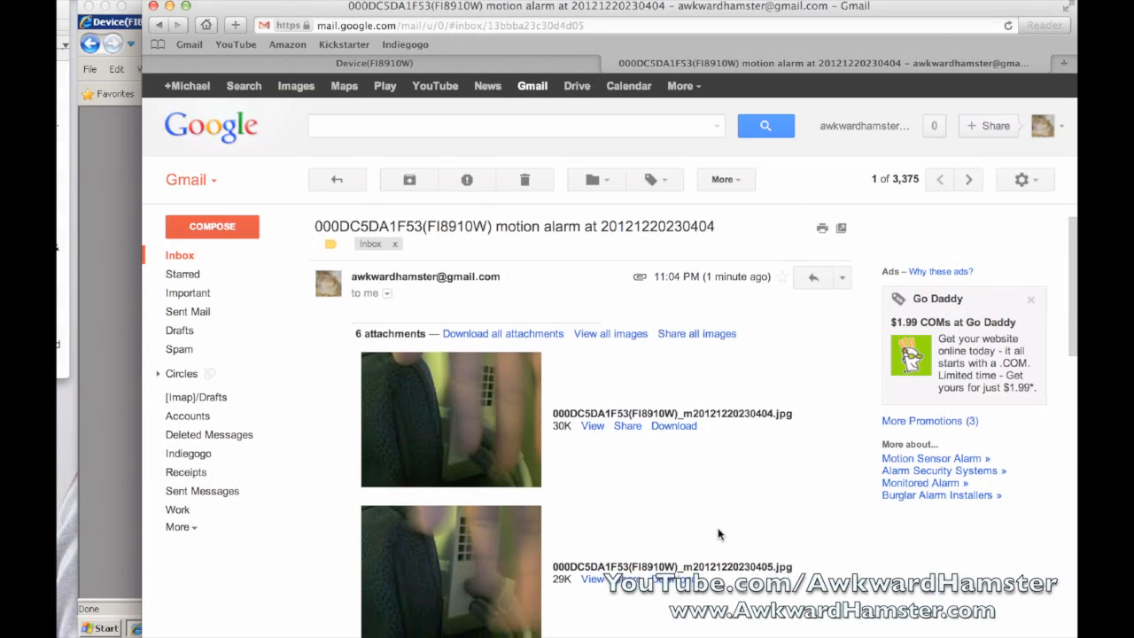
scroll(718, 534, "down", 8)
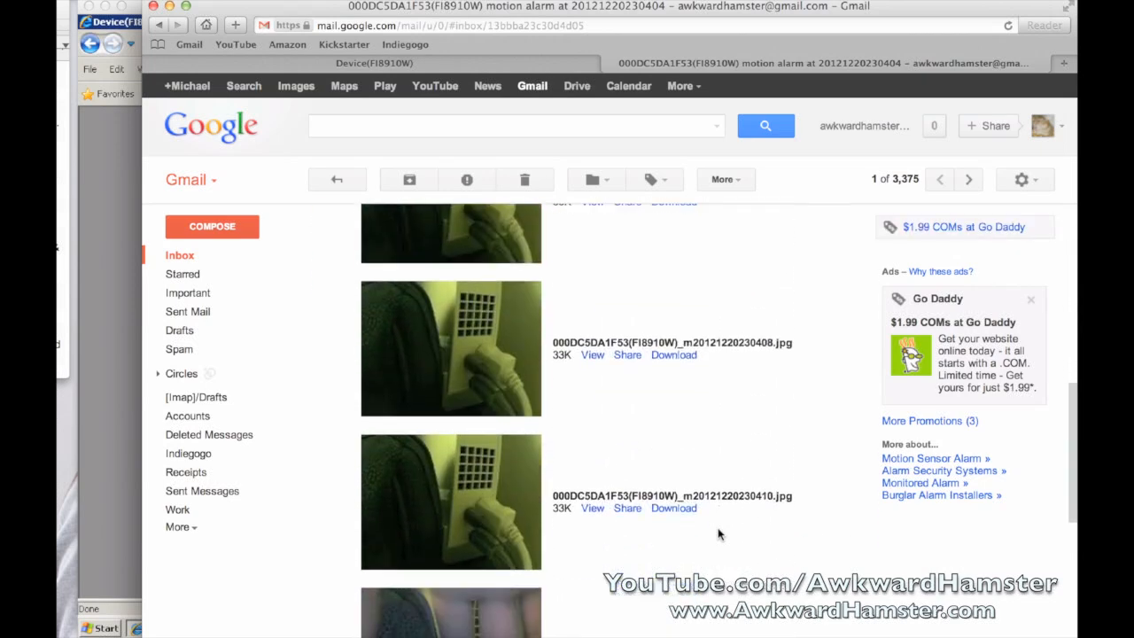
scroll(718, 534, "down", 3)
scroll(718, 533, "up", 6)
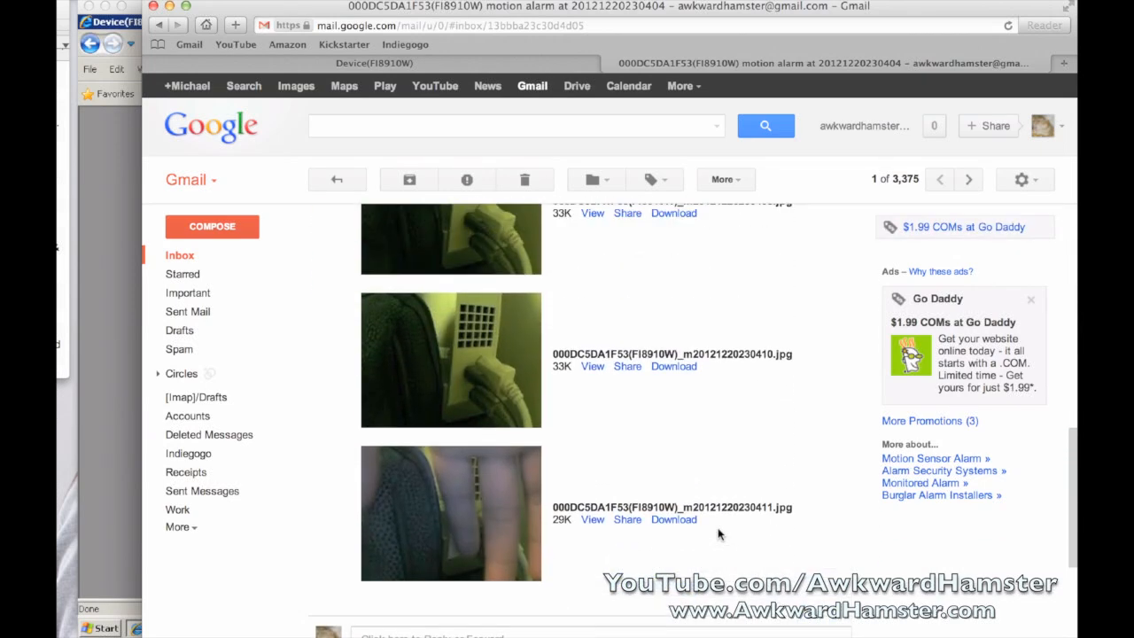
scroll(718, 533, "up", 5)
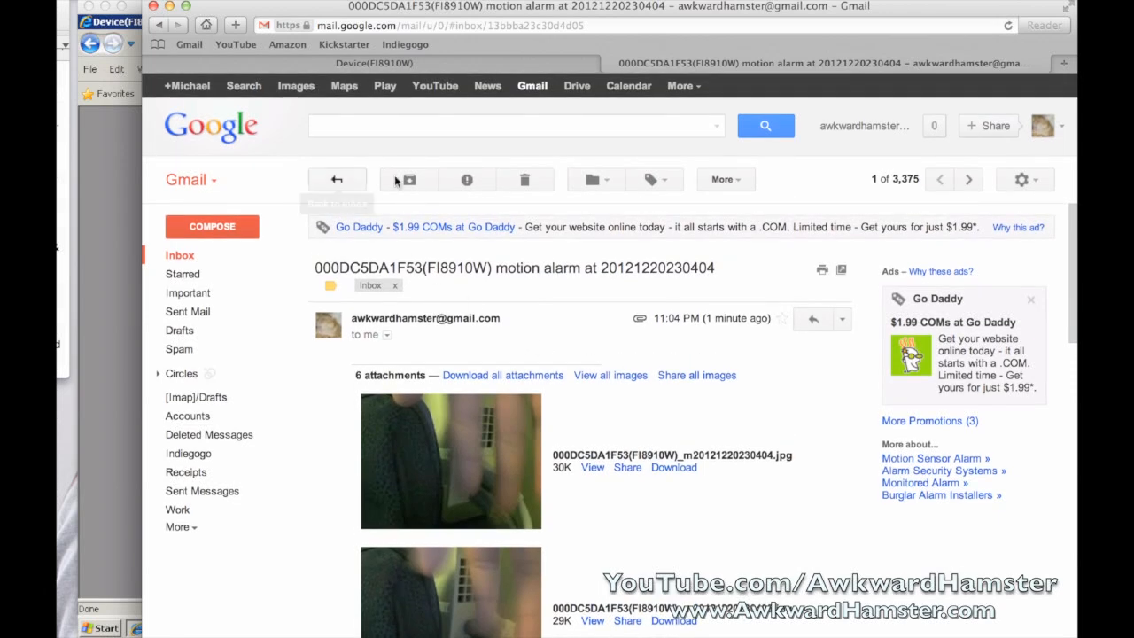
left_click(110, 280)
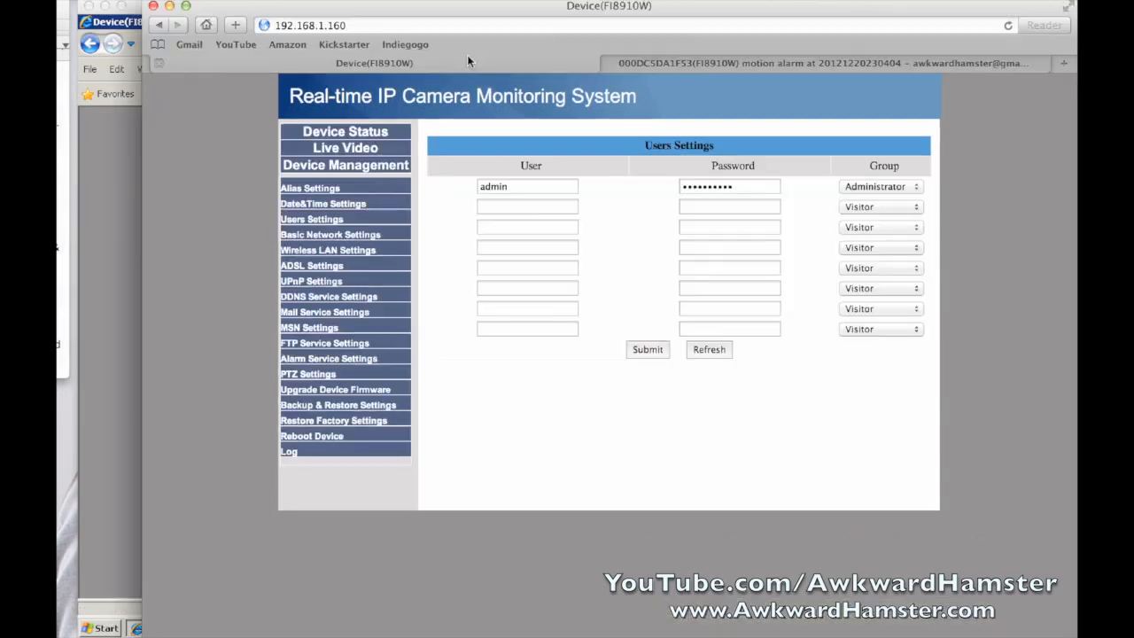
left_click(362, 151)
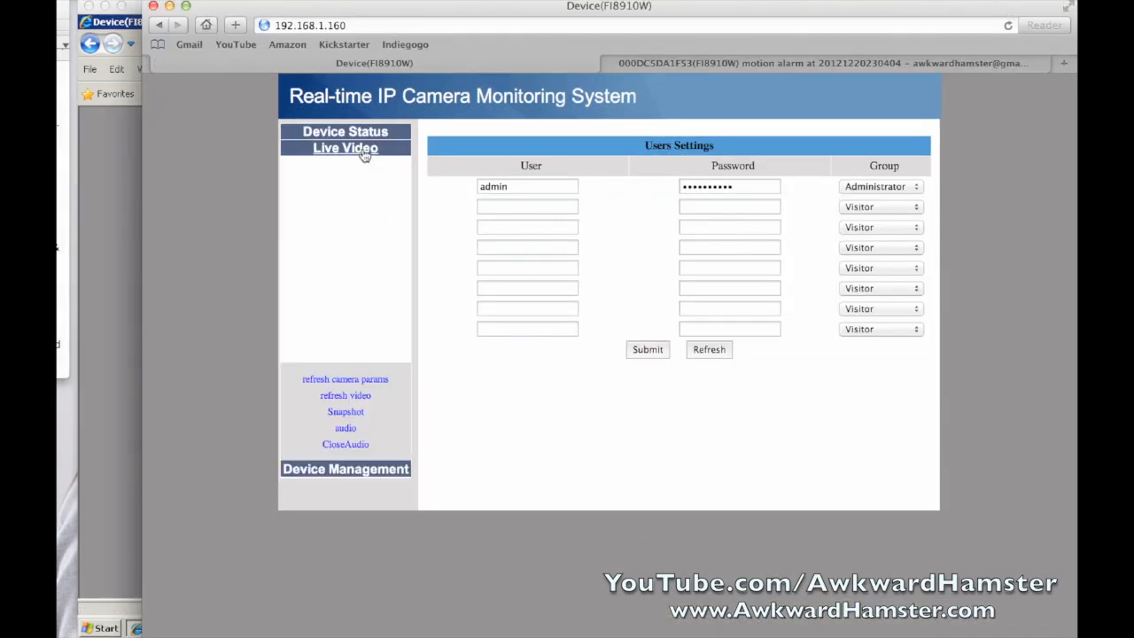